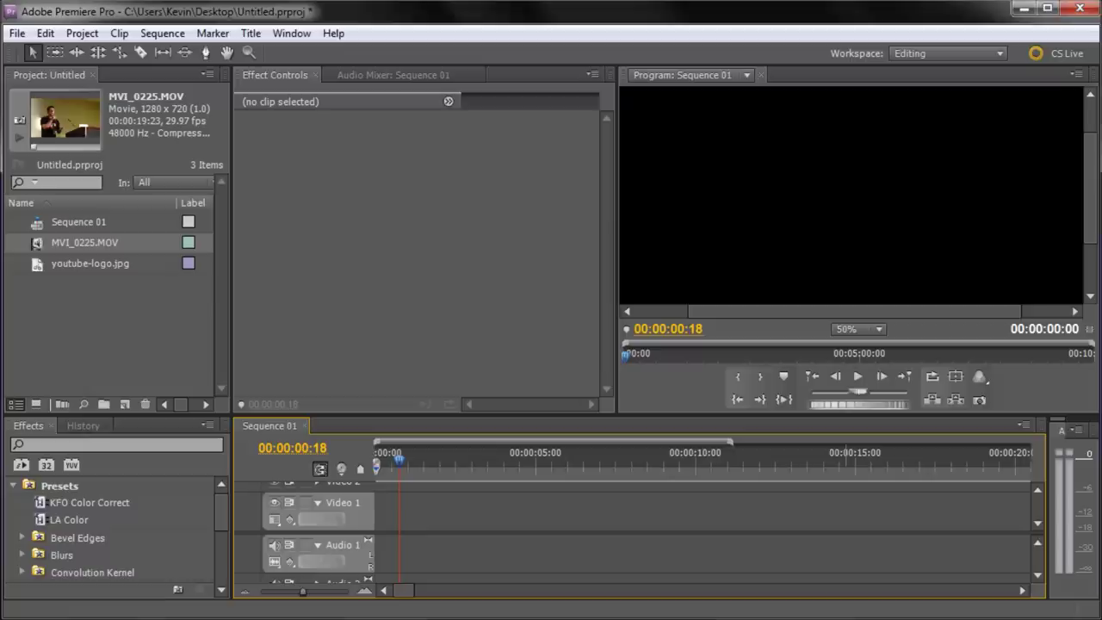
Place MVI_0225.MOV on Sequence 01's Video 1 and Audio 1 tracks and play it from the start
{"action": "left_click", "coordinate": [115, 353]}
{"action": "left_click", "coordinate": [57, 248]}
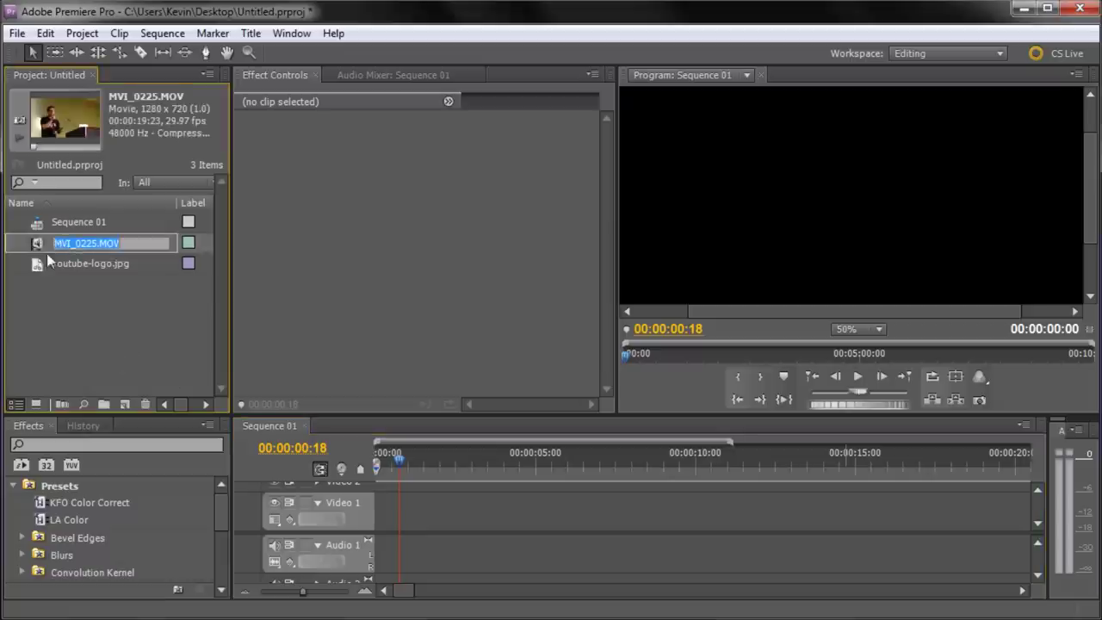
{"action": "left_click", "coordinate": [37, 247]}
{"action": "left_click_drag", "start_coordinate": [35, 249], "coordinate": [387, 512]}
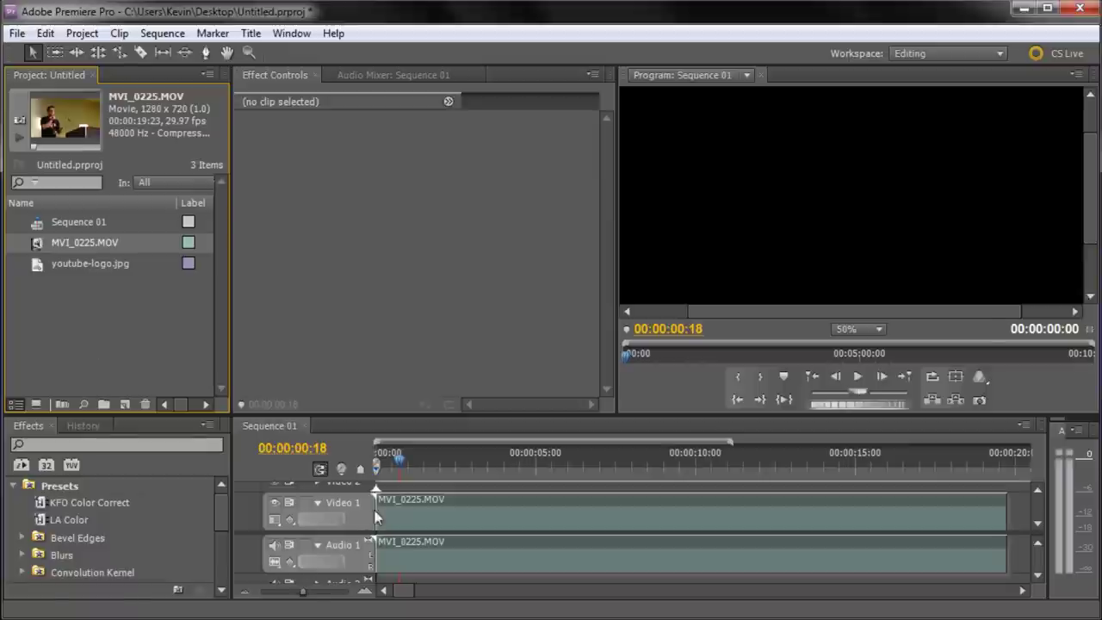
{"action": "left_click", "coordinate": [399, 460]}
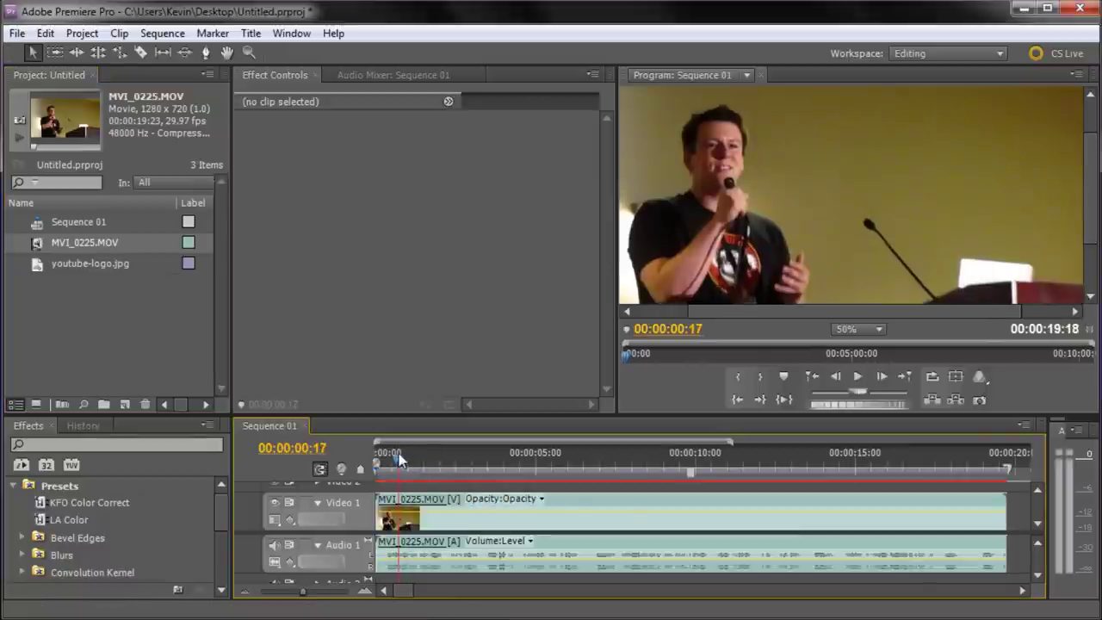
{"action": "left_click", "coordinate": [857, 377]}
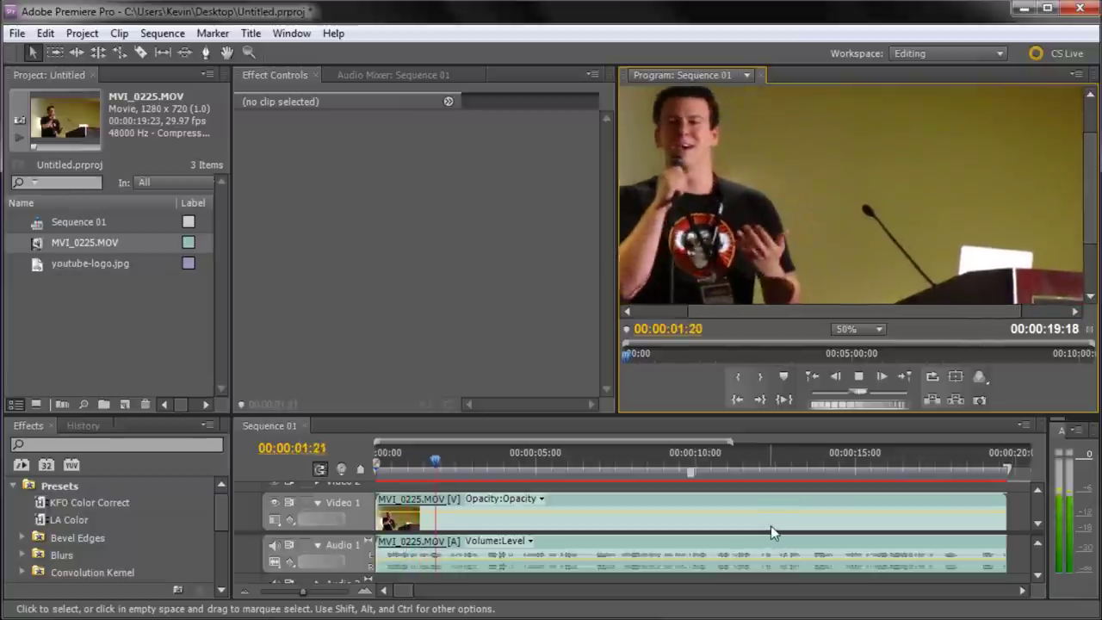
Stop playback, narrow the Program monitor and heighten the timeline to show three video and three audio tracks
{"action": "left_click", "coordinate": [864, 380]}
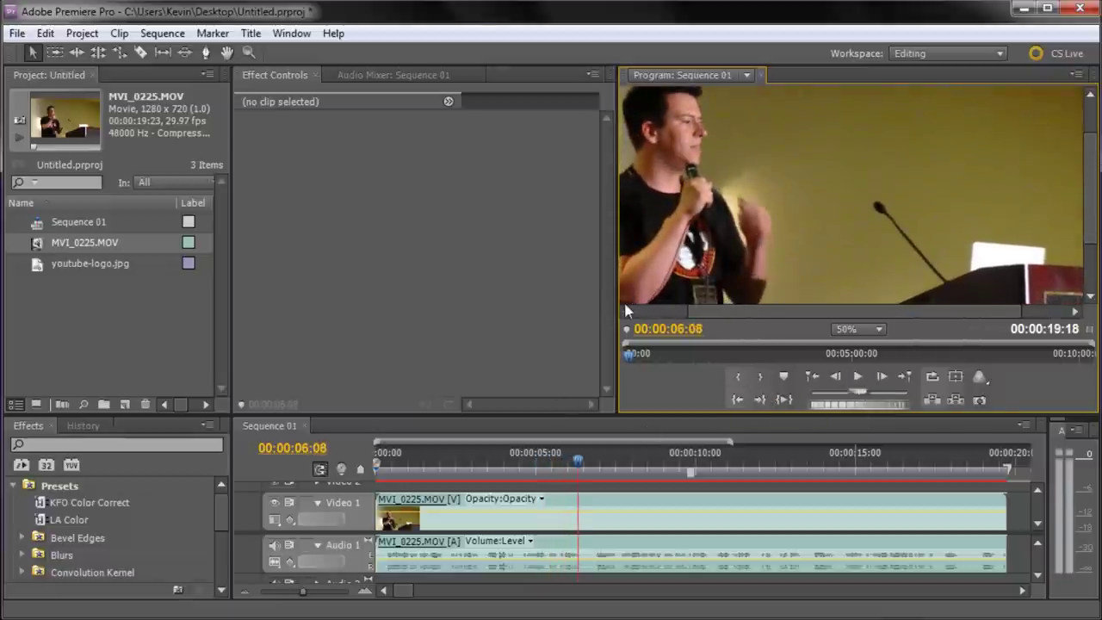
{"action": "left_click_drag", "start_coordinate": [618, 312], "coordinate": [787, 312]}
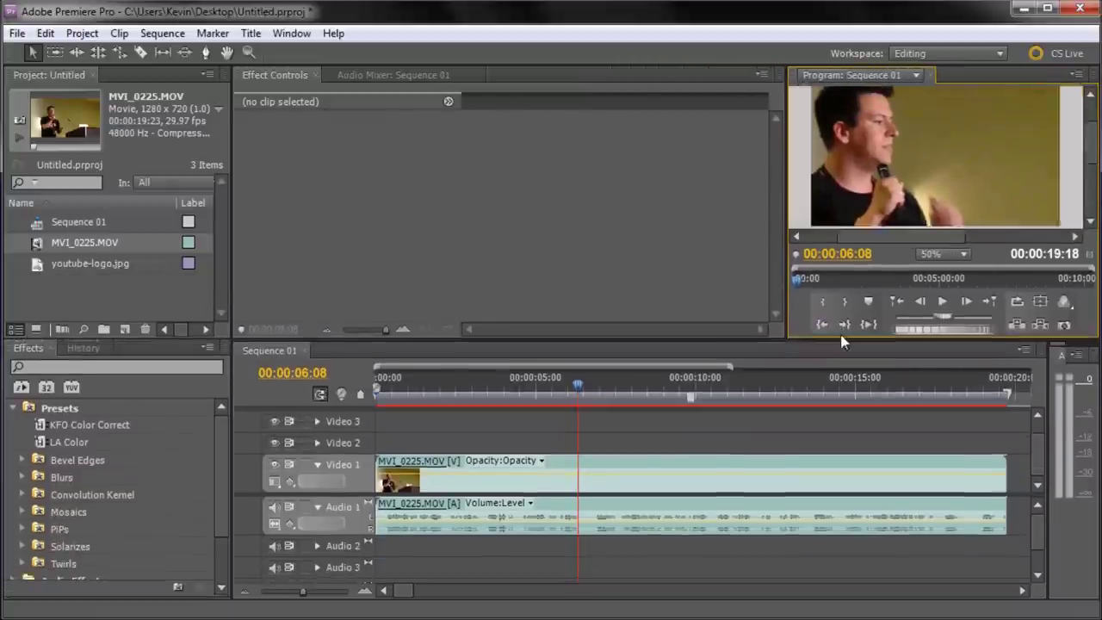
{"action": "left_click_drag", "start_coordinate": [833, 422], "coordinate": [844, 340]}
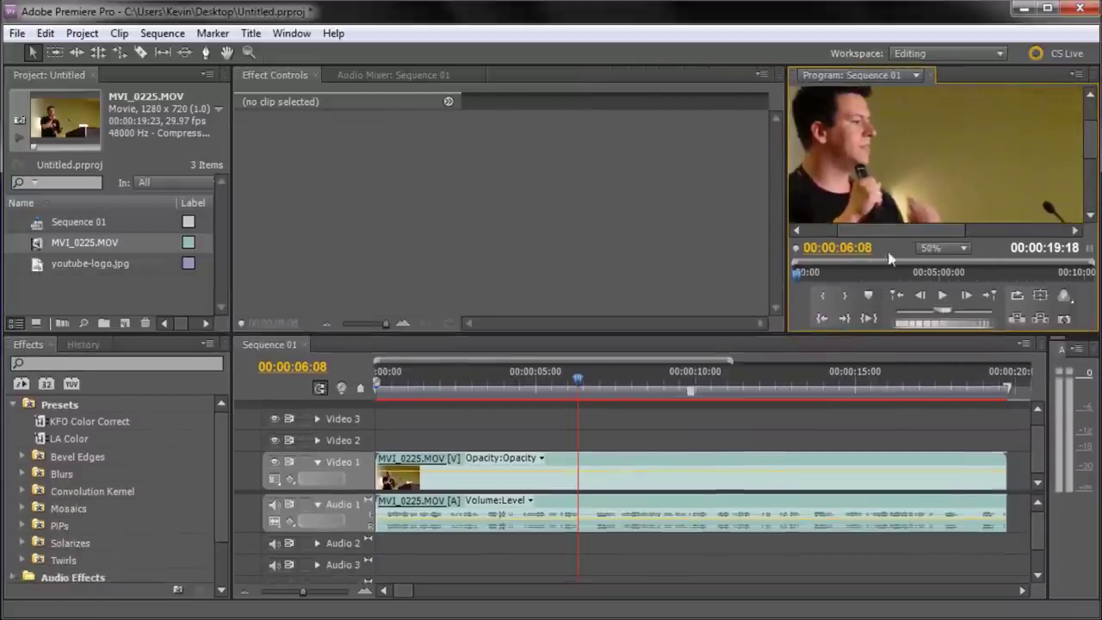
{"action": "left_click_drag", "start_coordinate": [899, 234], "coordinate": [887, 233]}
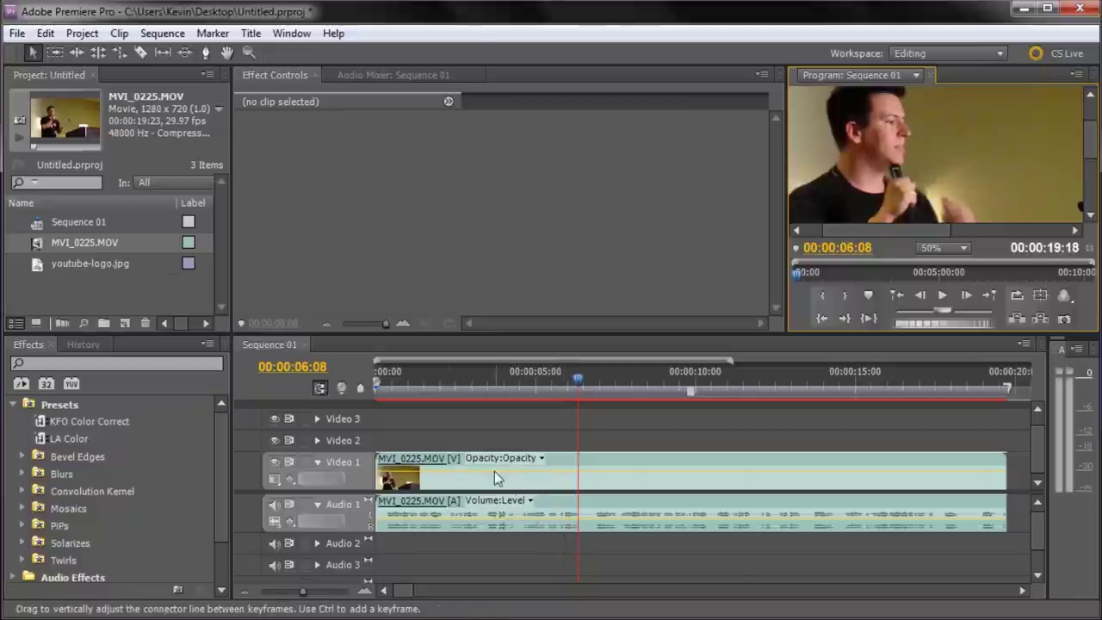
{"action": "left_click", "coordinate": [578, 512]}
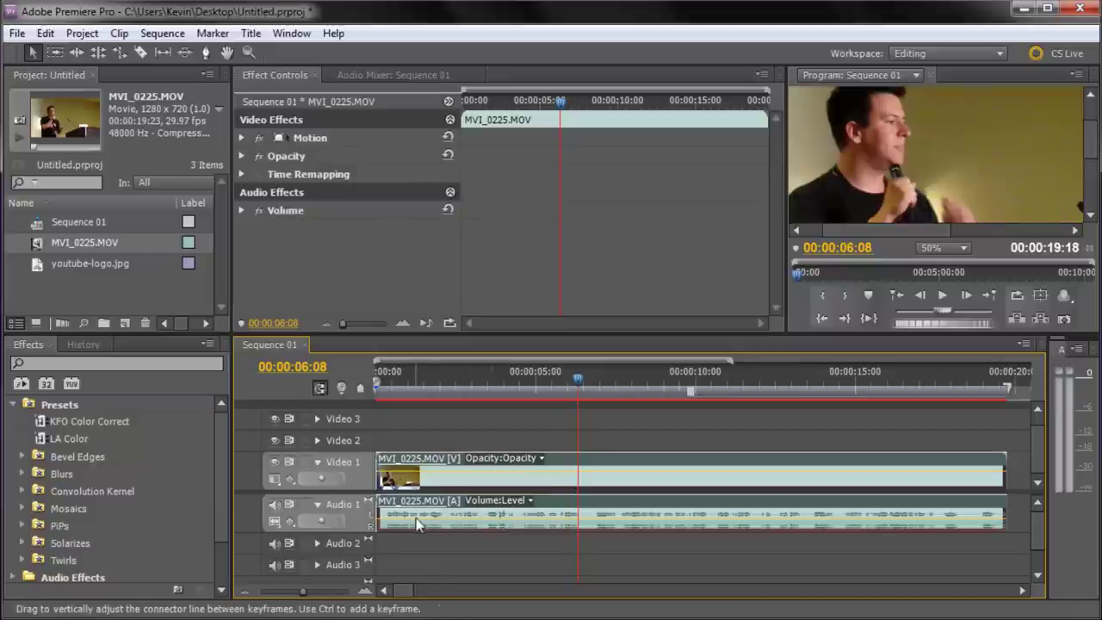
Drag the talk clip's yellow volume line down to about -12.7 dB and play it back to listen
{"action": "left_click_drag", "start_coordinate": [417, 527], "coordinate": [417, 532]}
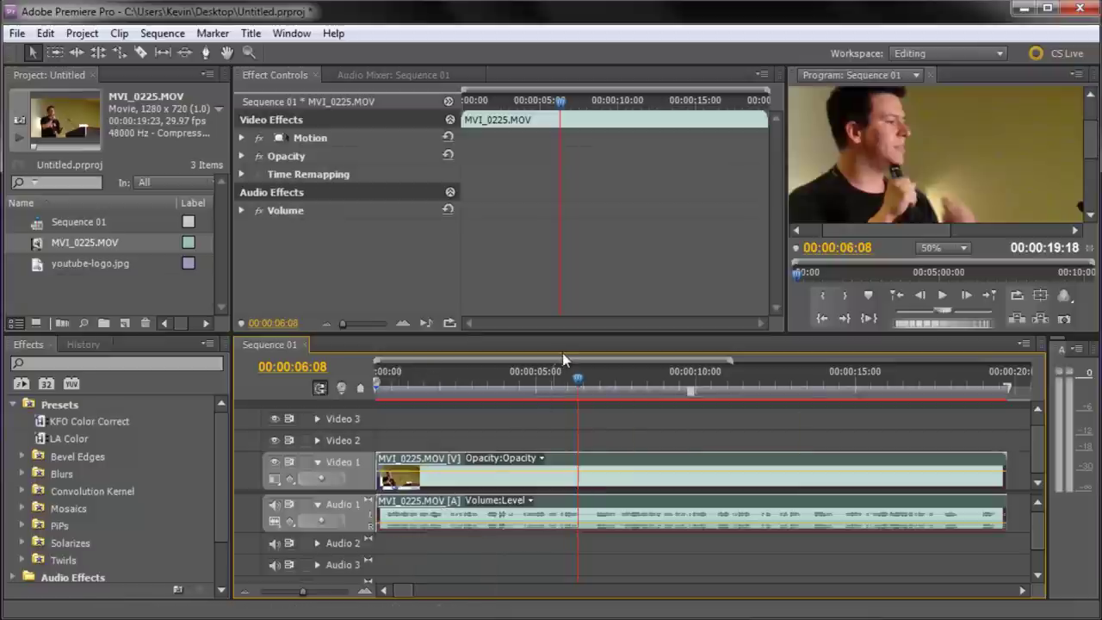
{"action": "left_click", "coordinate": [943, 296]}
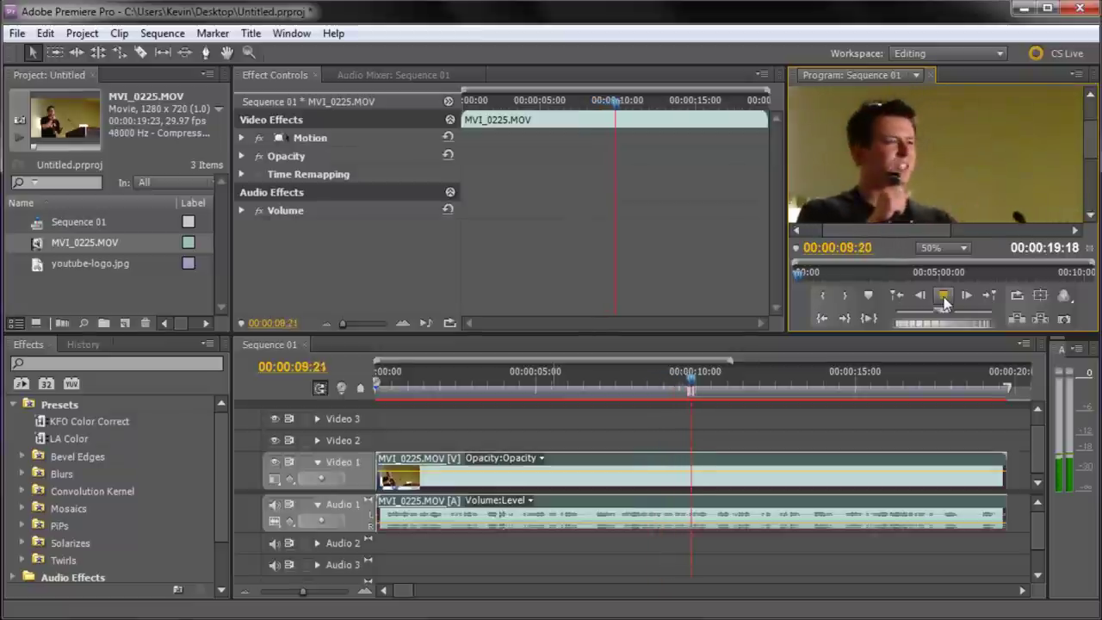
{"action": "left_click", "coordinate": [943, 297]}
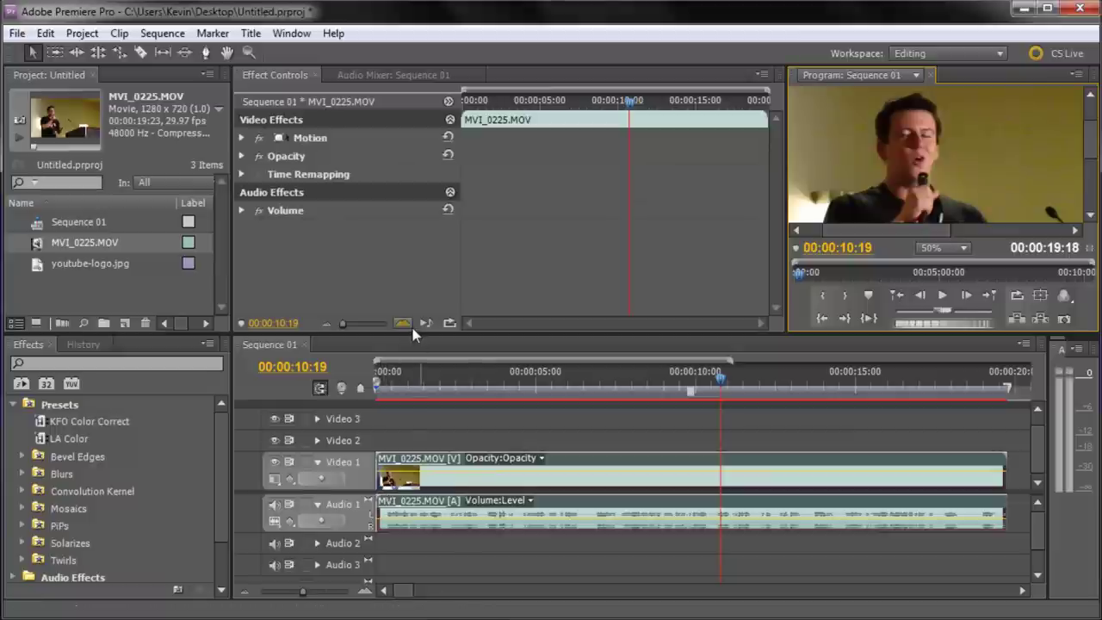
{"action": "left_click", "coordinate": [291, 32]}
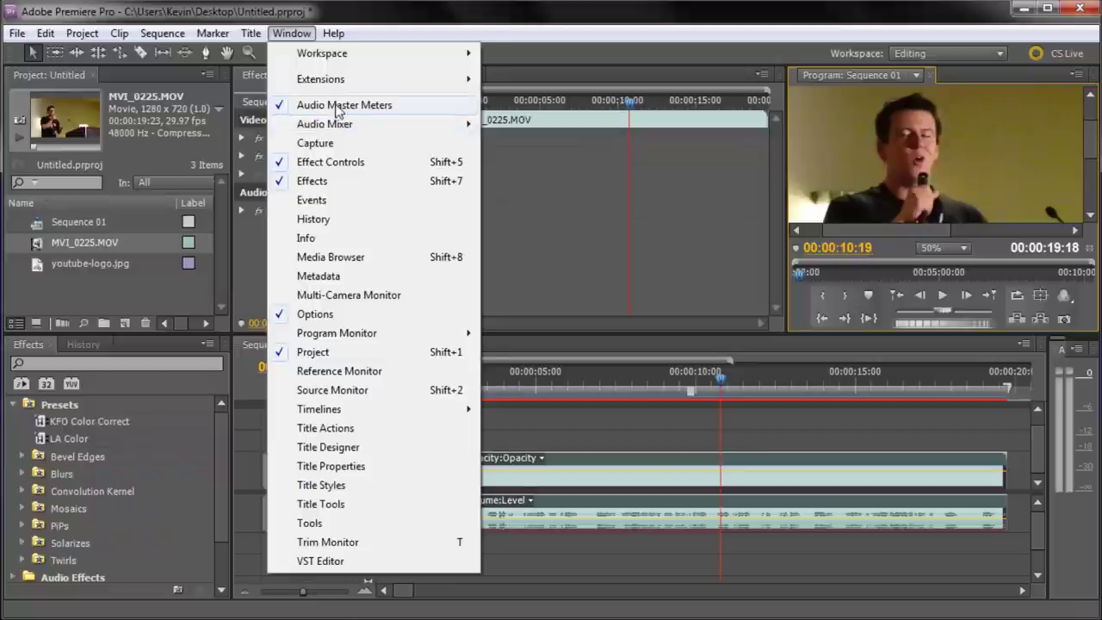
Open the Audio Mixer for Sequence 01 from the Window menu
{"action": "left_click", "coordinate": [350, 104]}
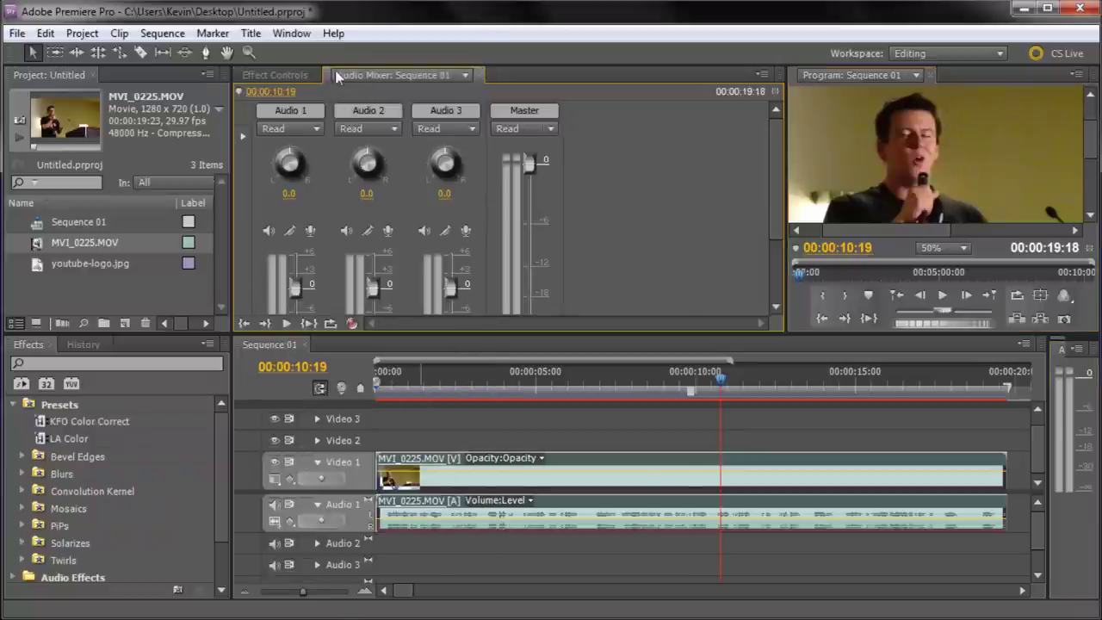
{"action": "left_click", "coordinate": [293, 34]}
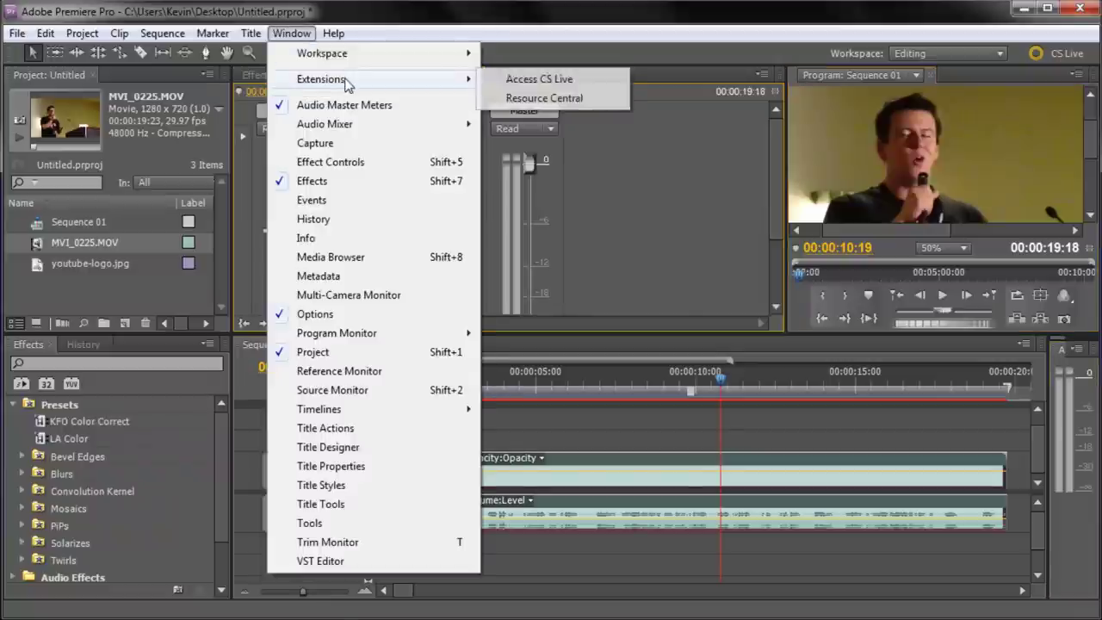
{"action": "mouse_move", "coordinate": [324, 124]}
{"action": "left_click", "coordinate": [523, 122]}
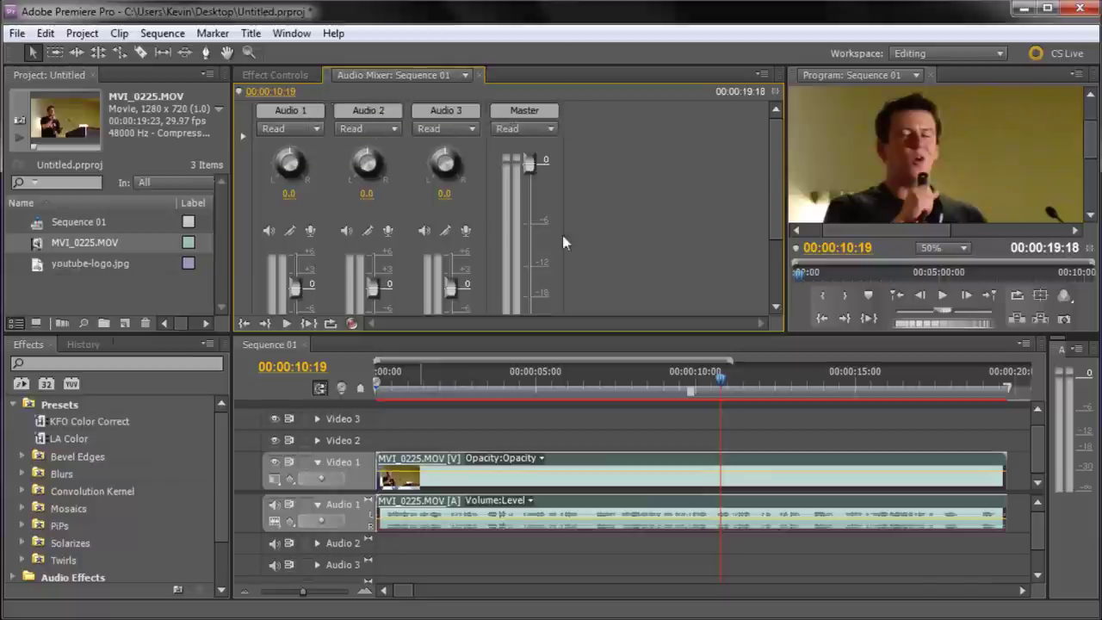
Try the Audio 1 fader at about -12.2 dB, then return it to 0.0 dB
{"action": "mouse_move", "coordinate": [774, 189]}
{"action": "left_mouse_down"}
{"action": "mouse_move", "coordinate": [774, 263]}
{"action": "mouse_move", "coordinate": [767, 211]}
{"action": "mouse_move", "coordinate": [753, 227]}
{"action": "left_mouse_up"}
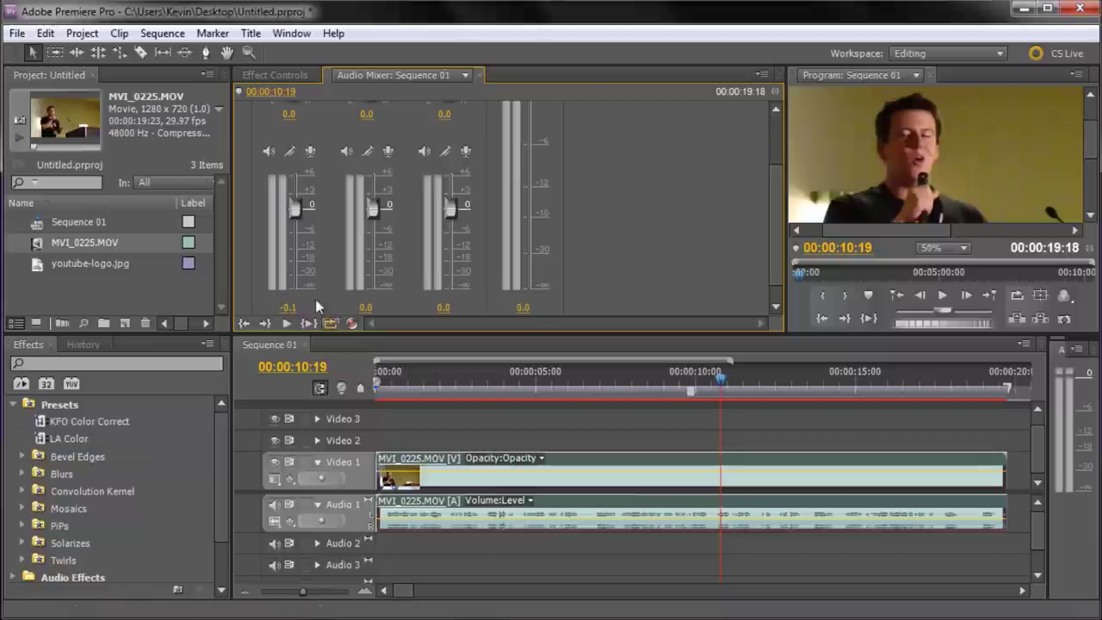
{"action": "left_click_drag", "start_coordinate": [295, 233], "coordinate": [298, 251]}
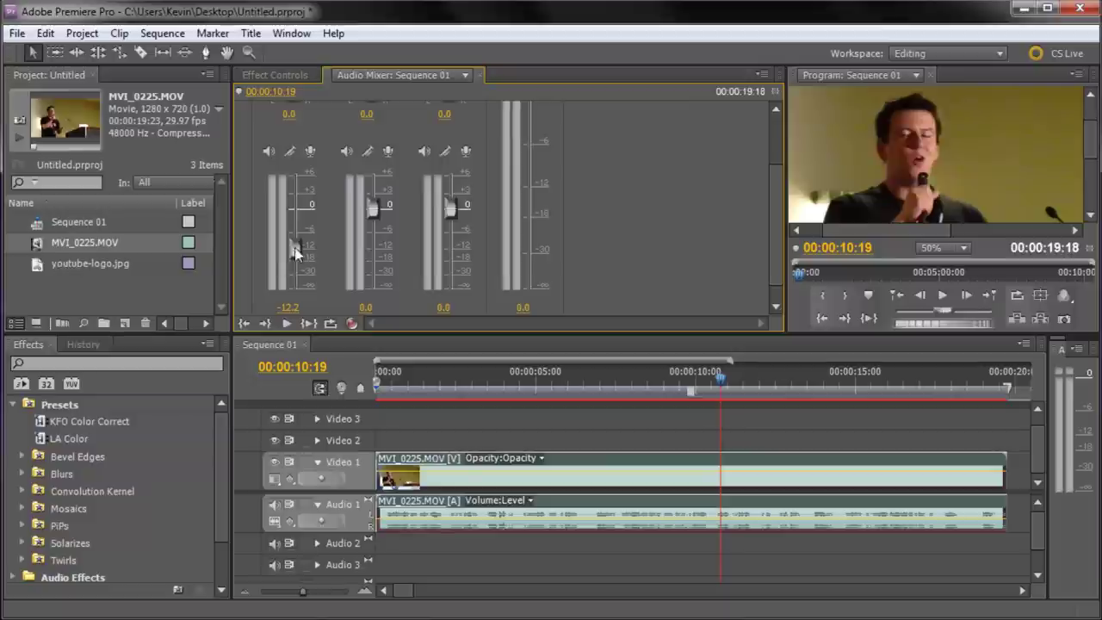
{"action": "left_click_drag", "start_coordinate": [774, 217], "coordinate": [766, 197]}
{"action": "left_click_drag", "start_coordinate": [298, 286], "coordinate": [294, 250]}
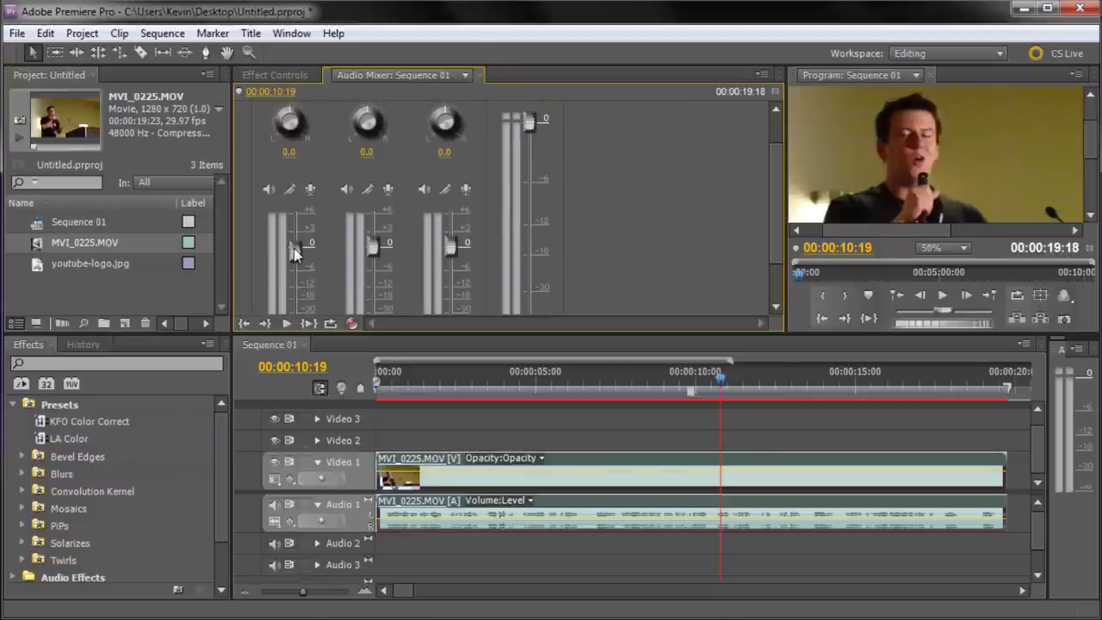
{"action": "scroll", "coordinate": [333, 261], "scroll_direction": "down", "scroll_amount": 2}
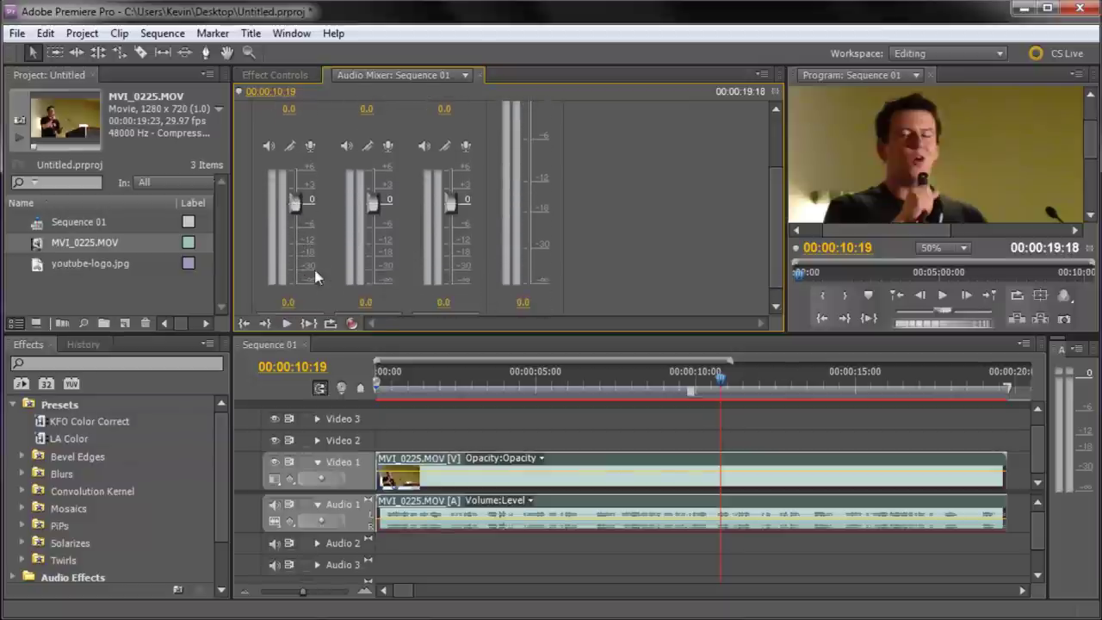
{"action": "scroll", "coordinate": [319, 186], "scroll_direction": "up", "scroll_amount": 2}
{"action": "scroll", "coordinate": [276, 182], "scroll_direction": "up", "scroll_amount": 1}
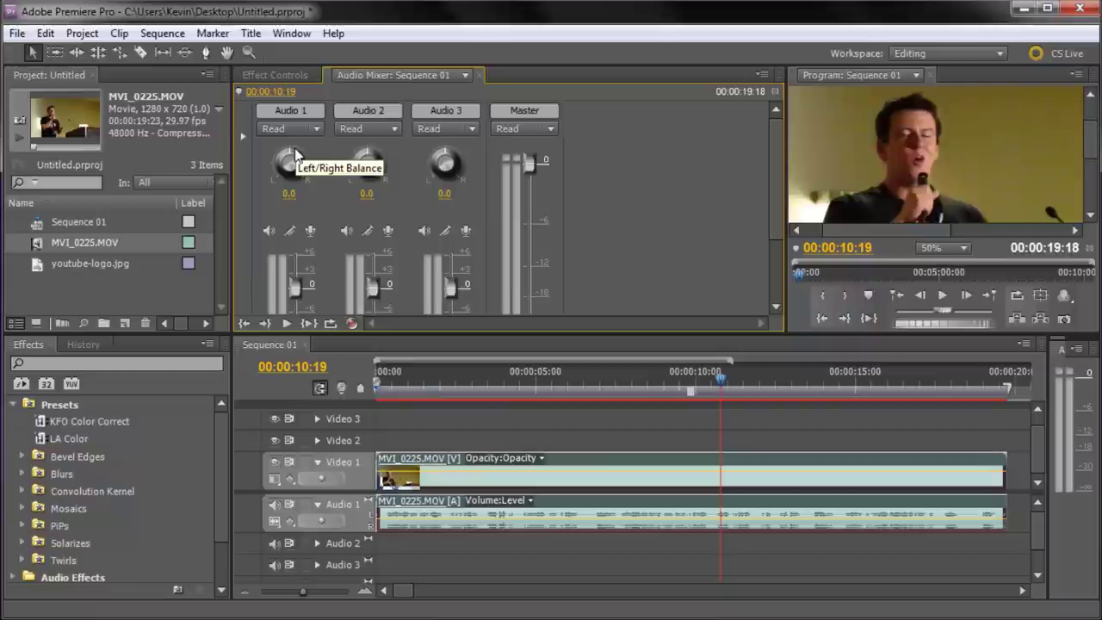
{"action": "mouse_move", "coordinate": [294, 156]}
{"action": "left_mouse_down"}
{"action": "mouse_move", "coordinate": [275, 170]}
{"action": "mouse_move", "coordinate": [272, 207]}
{"action": "left_mouse_up"}
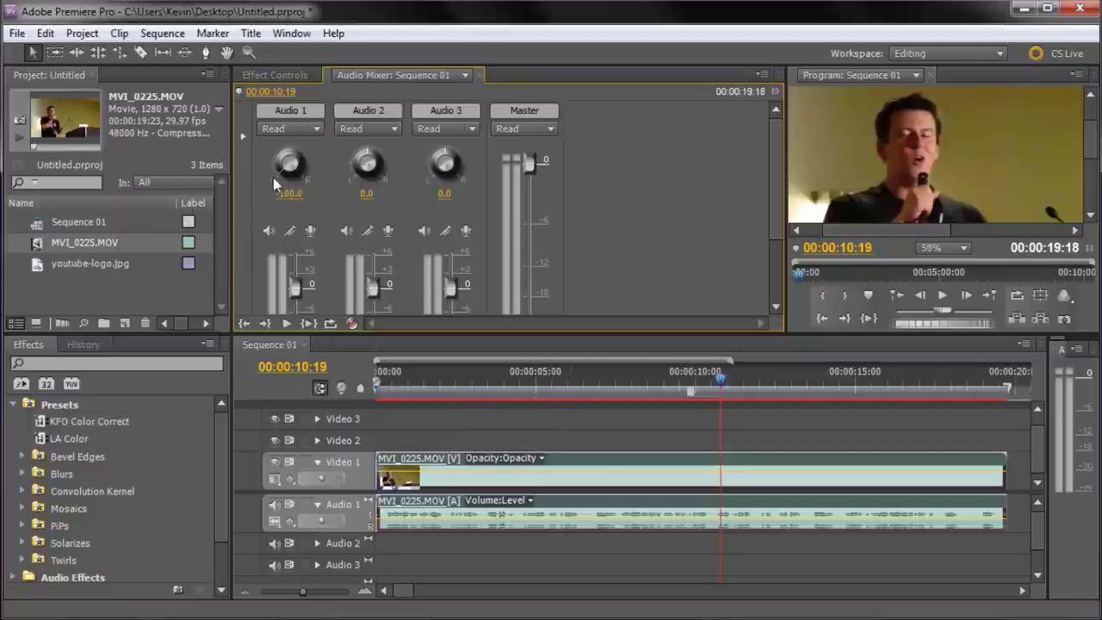
{"action": "left_click_drag", "start_coordinate": [289, 171], "coordinate": [326, 109]}
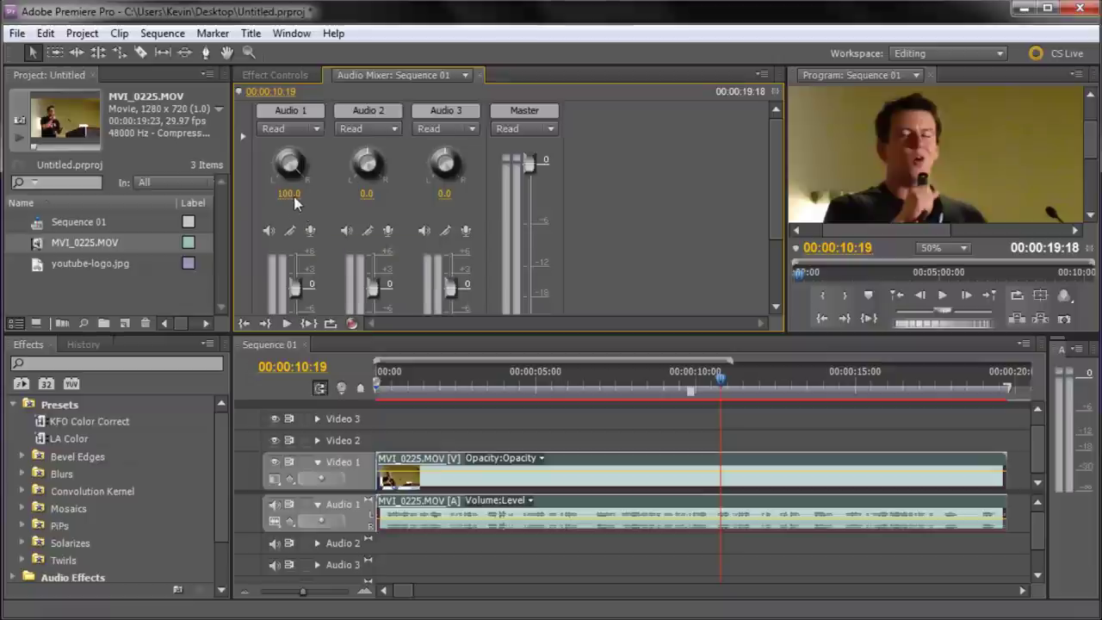
{"action": "mouse_move", "coordinate": [279, 199]}
{"action": "left_mouse_down"}
{"action": "mouse_move", "coordinate": [281, 178]}
{"action": "mouse_move", "coordinate": [251, 137]}
{"action": "left_mouse_up"}
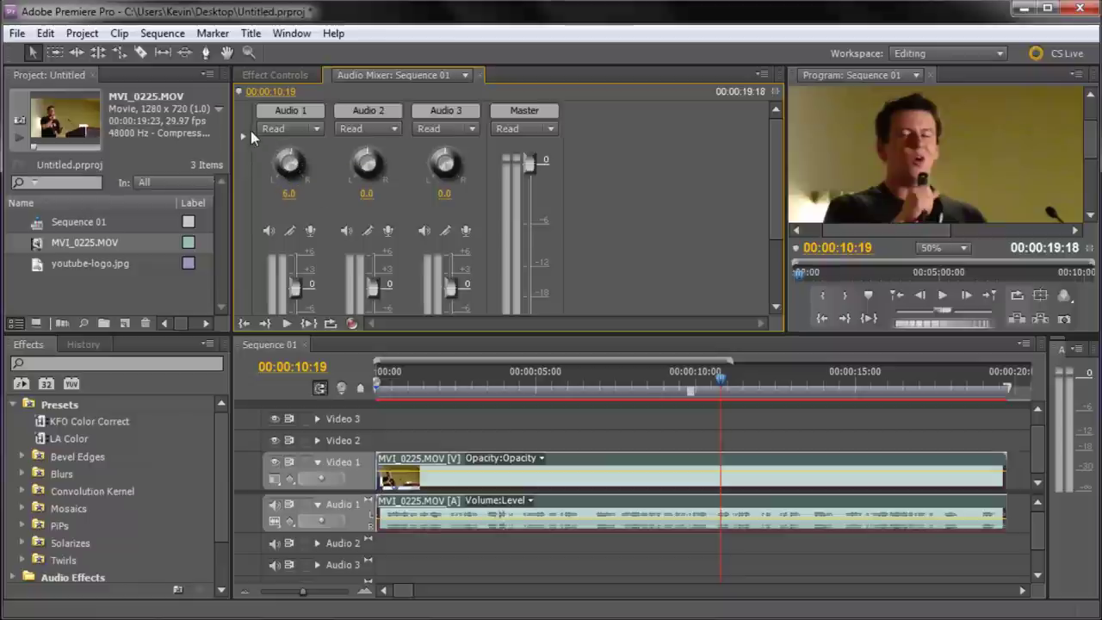
{"action": "left_click", "coordinate": [290, 193]}
{"action": "type", "text": "0"}
{"action": "key", "text": "Return"}
{"action": "scroll", "coordinate": [772, 224], "scroll_direction": "down", "scroll_amount": 3}
{"action": "scroll", "coordinate": [772, 263], "scroll_direction": "down", "scroll_amount": 3}
{"action": "scroll", "coordinate": [755, 181], "scroll_direction": "up", "scroll_amount": 3}
{"action": "scroll", "coordinate": [754, 176], "scroll_direction": "up", "scroll_amount": 3}
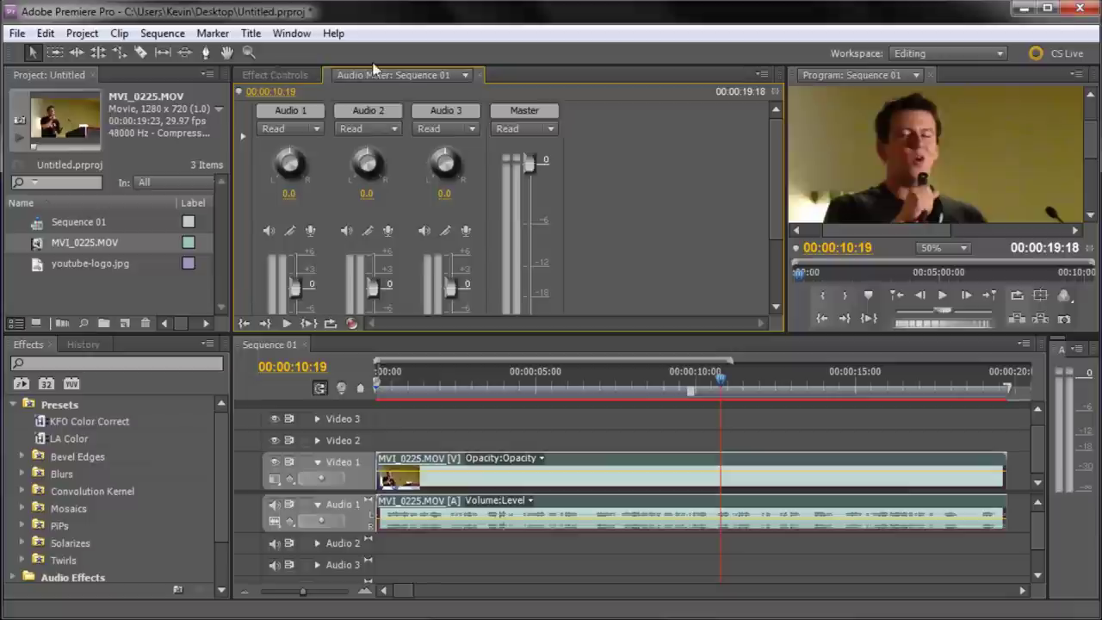
{"action": "left_click", "coordinate": [261, 75]}
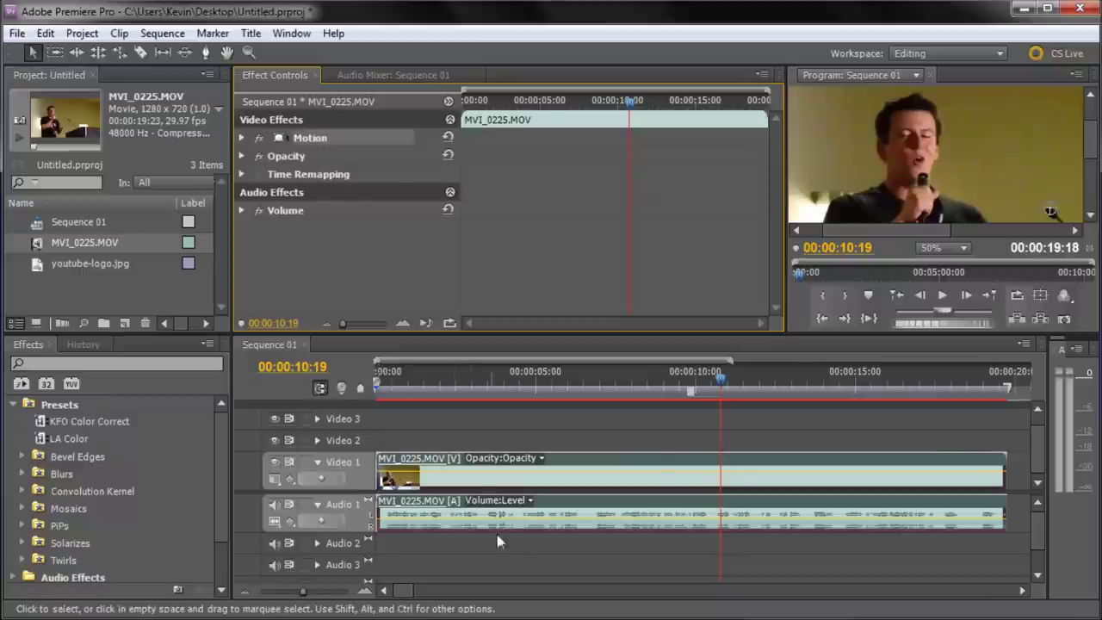
{"action": "left_click", "coordinate": [652, 443]}
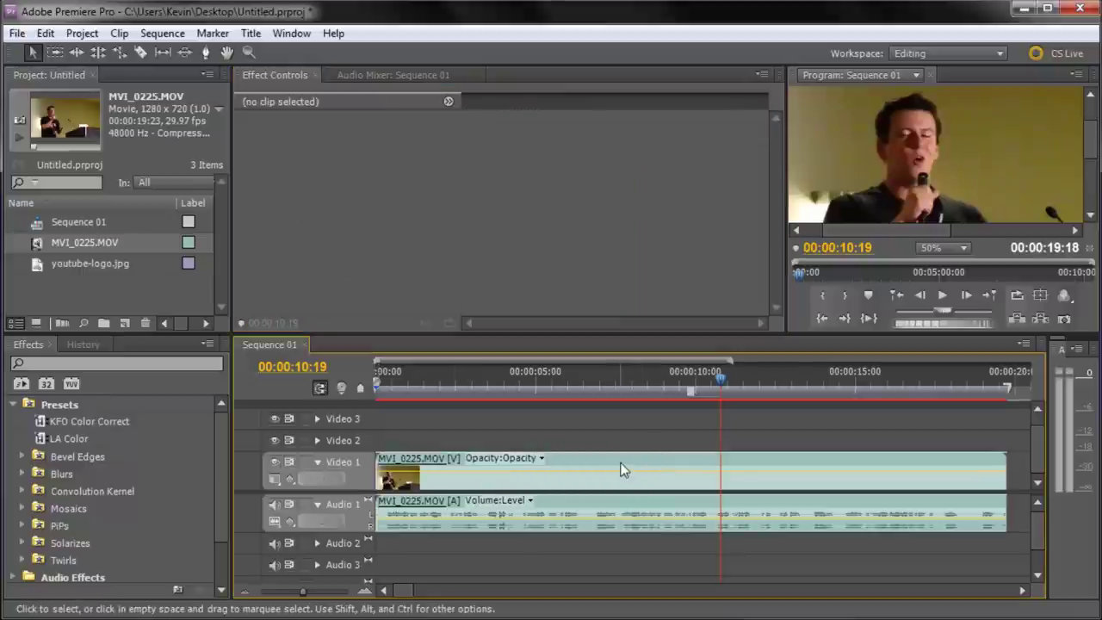
{"action": "left_click", "coordinate": [622, 470]}
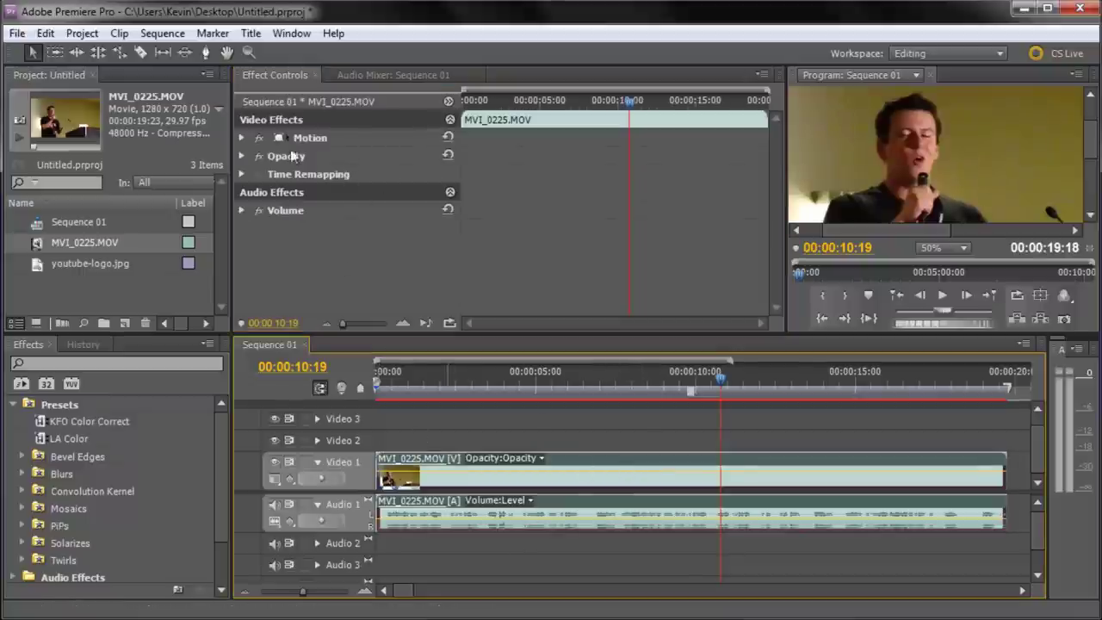
{"action": "left_click", "coordinate": [659, 425]}
{"action": "left_click", "coordinate": [637, 513]}
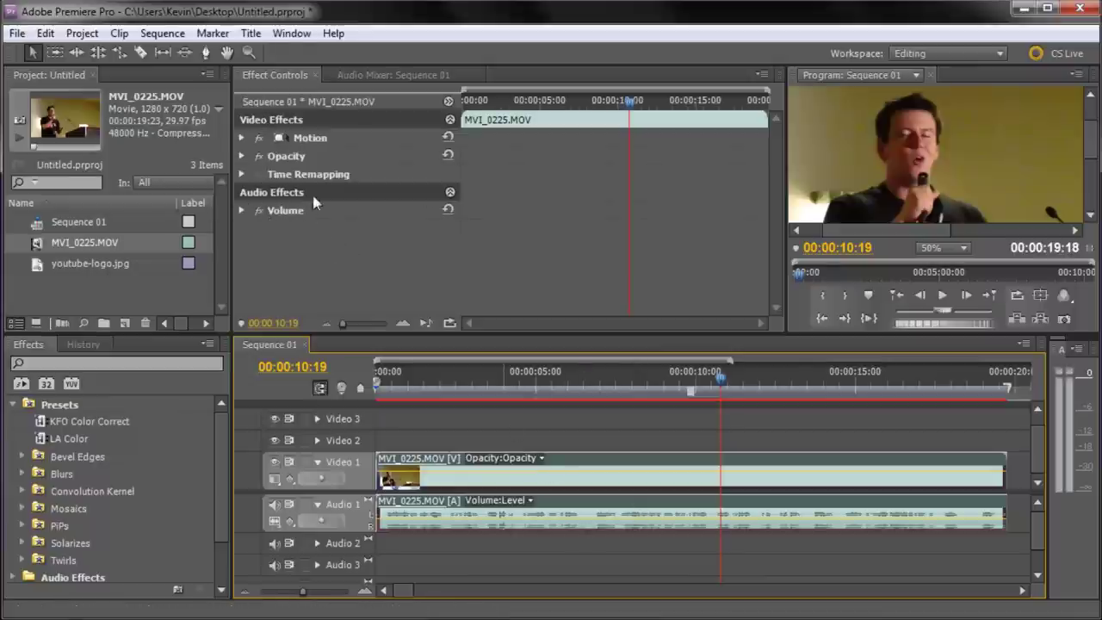
{"action": "left_click", "coordinate": [293, 216]}
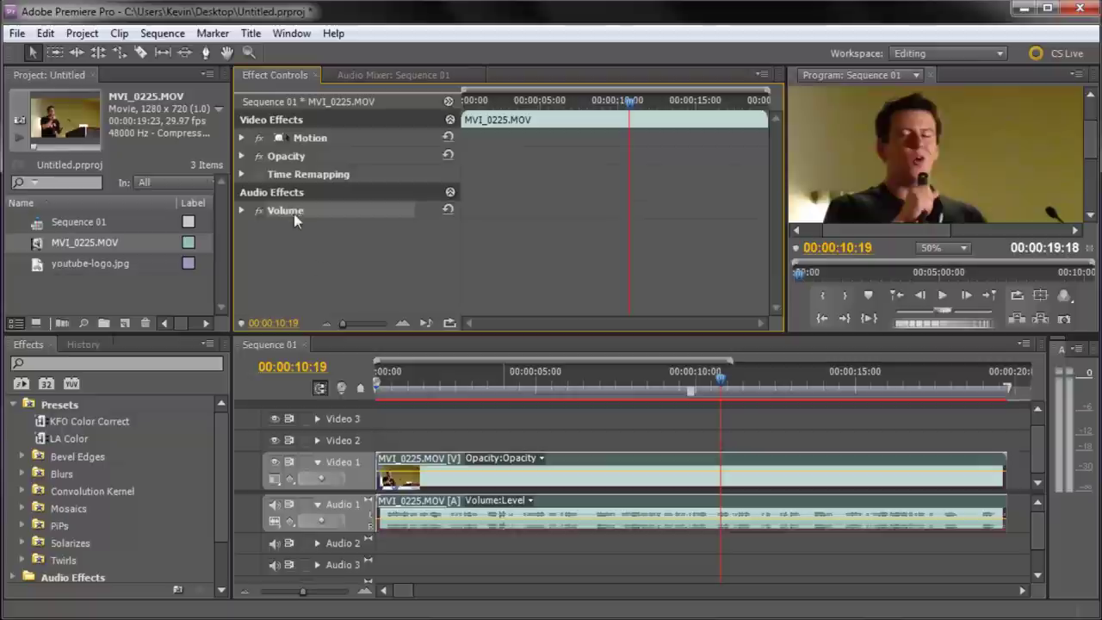
{"action": "left_click", "coordinate": [242, 210]}
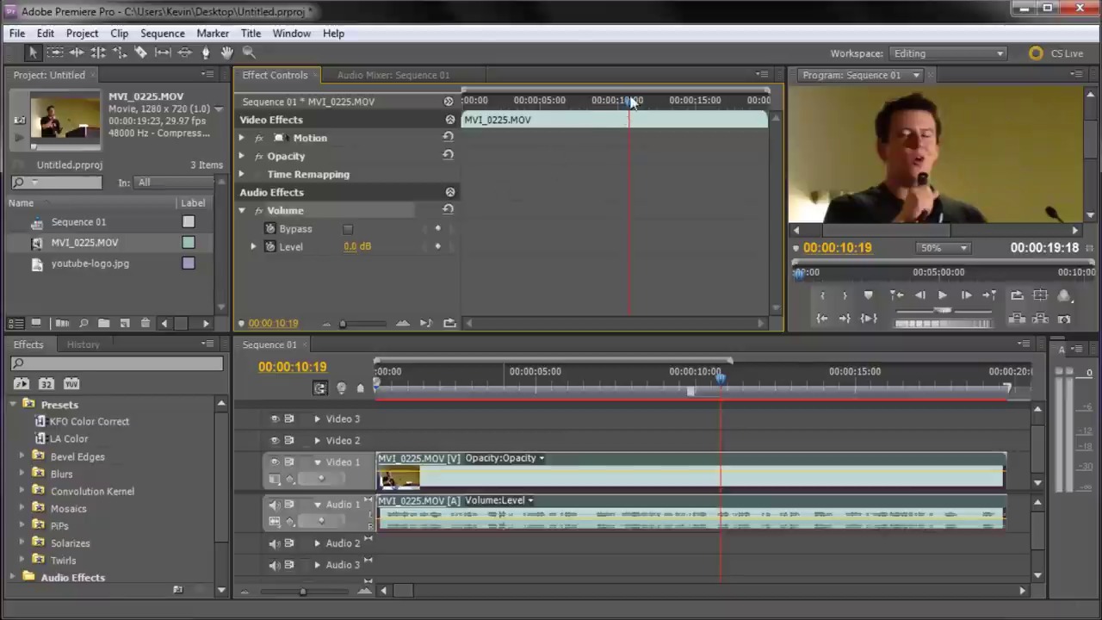
{"action": "left_click_drag", "start_coordinate": [629, 103], "coordinate": [329, 121]}
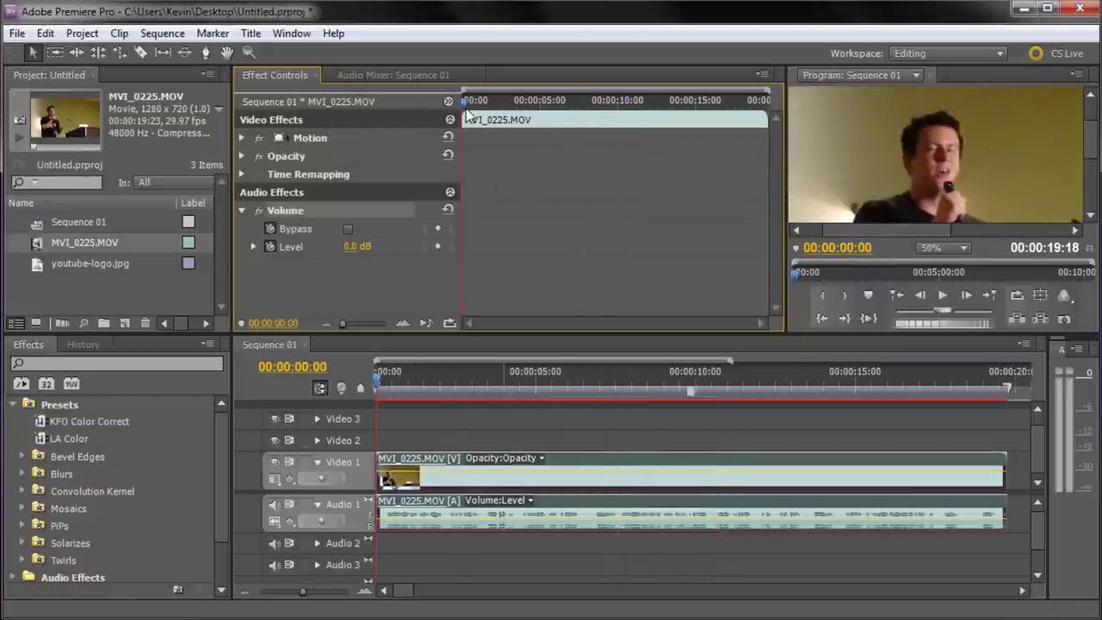
{"action": "mouse_move", "coordinate": [467, 105]}
{"action": "left_mouse_down"}
{"action": "mouse_move", "coordinate": [521, 104]}
{"action": "mouse_move", "coordinate": [463, 105]}
{"action": "left_mouse_up"}
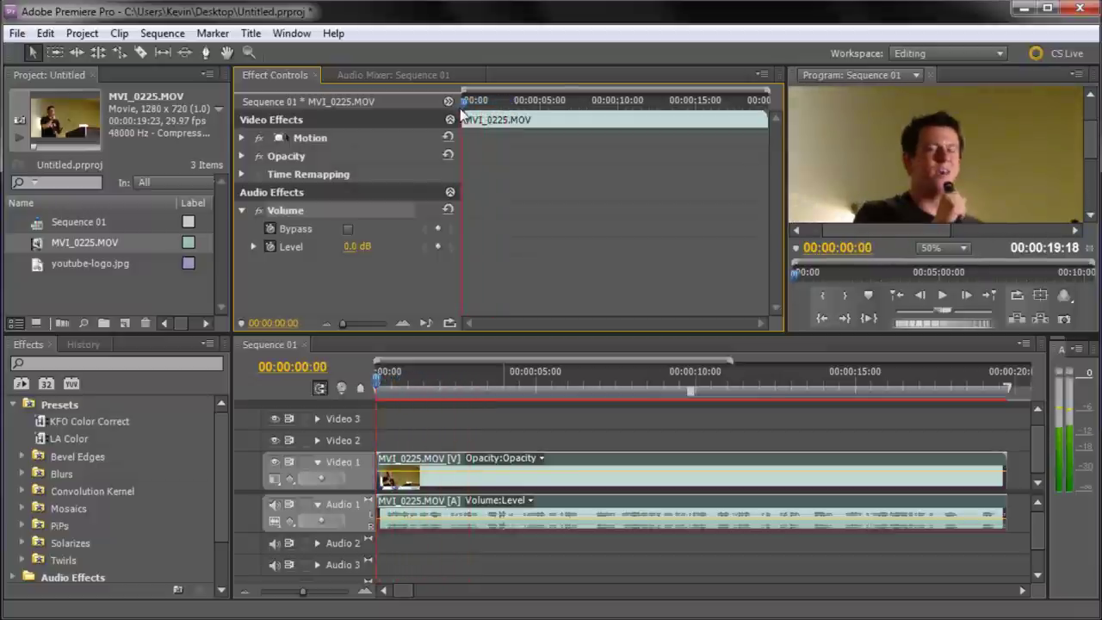
Mute Audio 1 during playback to compare, then unmute it
{"action": "left_click", "coordinate": [273, 504]}
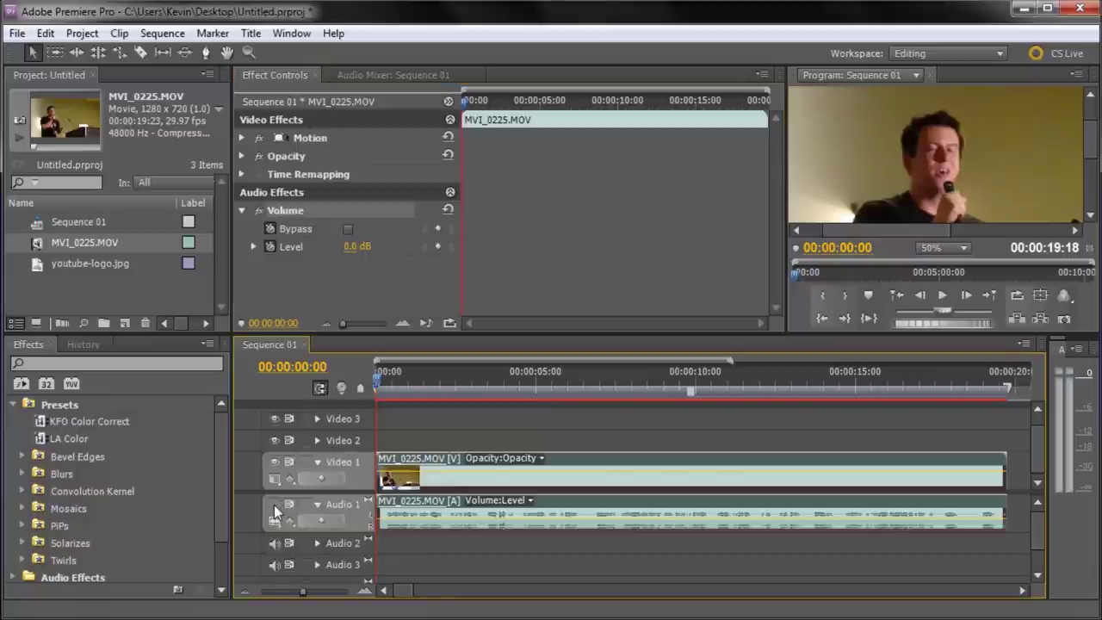
{"action": "left_click", "coordinate": [943, 294]}
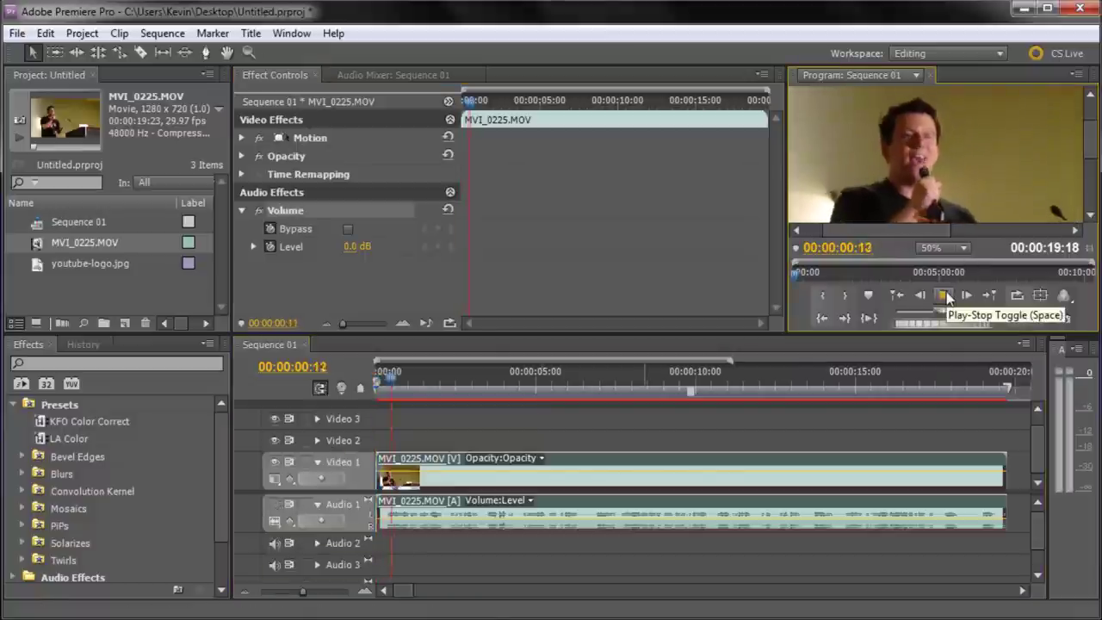
{"action": "left_click", "coordinate": [273, 505]}
At 0:00, enable Level keyframing and drop the starting volume to -287.5 dB
{"action": "left_click", "coordinate": [416, 382]}
{"action": "left_click_drag", "start_coordinate": [415, 382], "coordinate": [377, 382]}
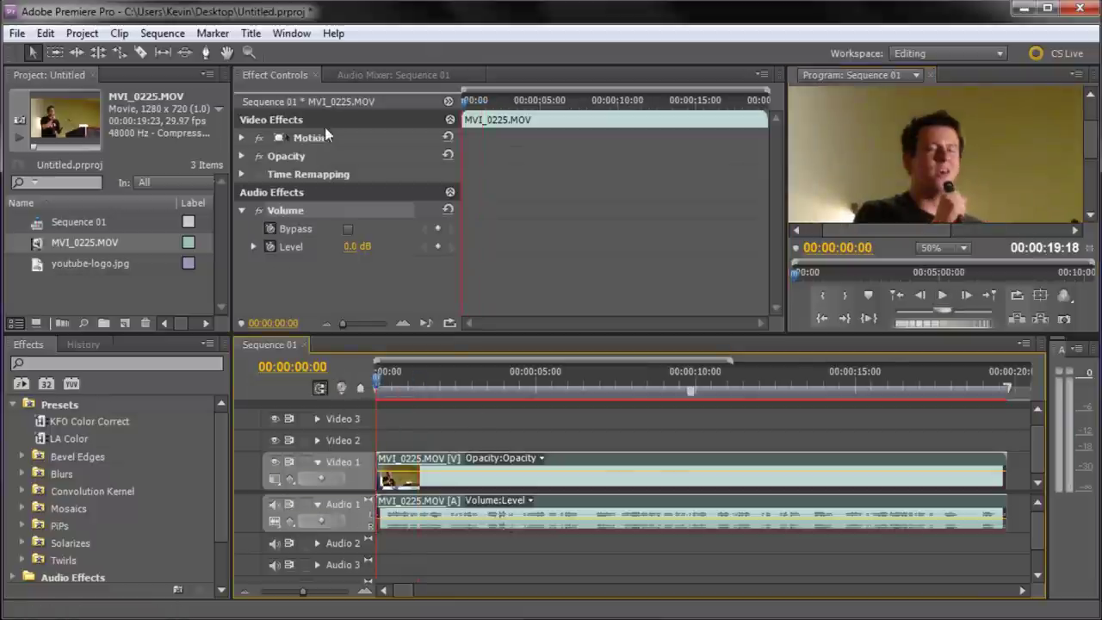
{"action": "left_click", "coordinate": [438, 248]}
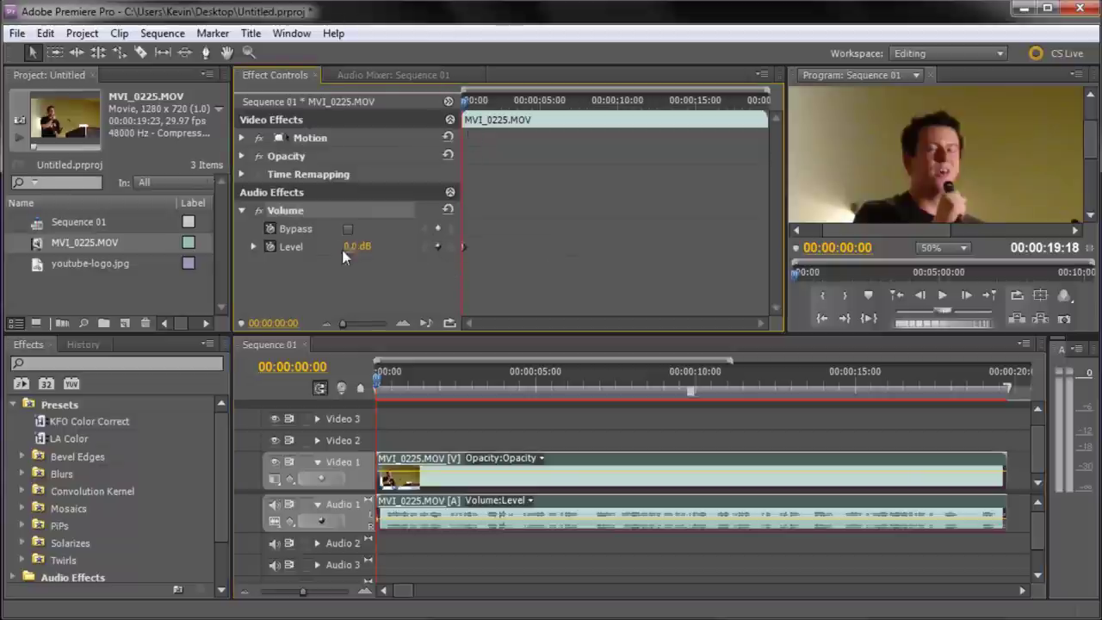
{"action": "left_click_drag", "start_coordinate": [353, 248], "coordinate": [320, 255]}
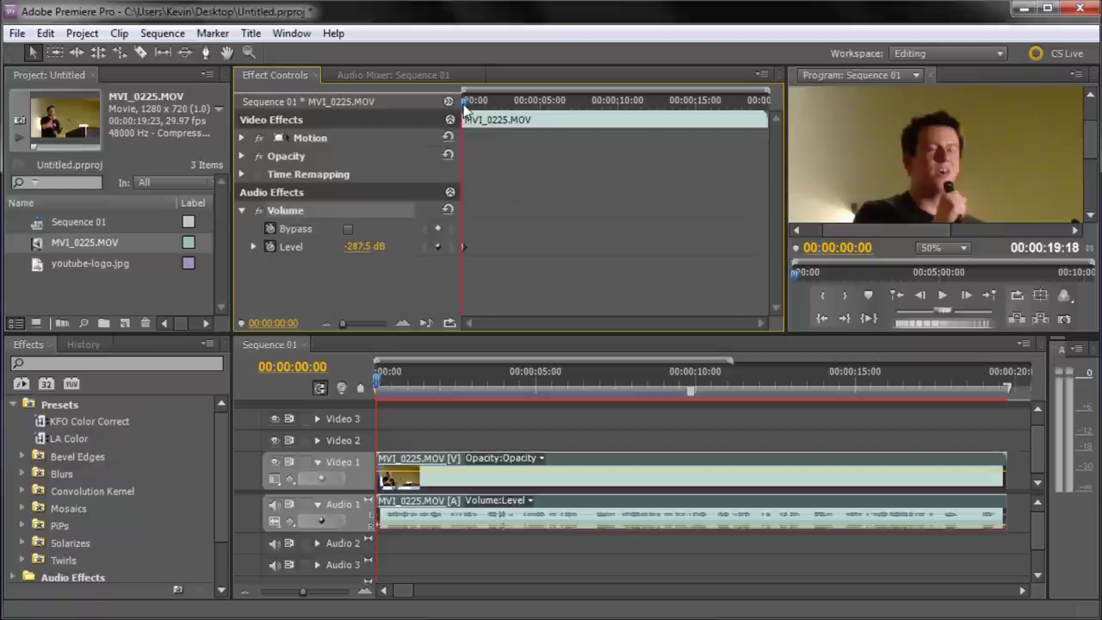
Add a 0.0 dB volume keyframe around 00:00:04:12 and shift it slightly later
{"action": "left_click_drag", "start_coordinate": [465, 100], "coordinate": [534, 117]}
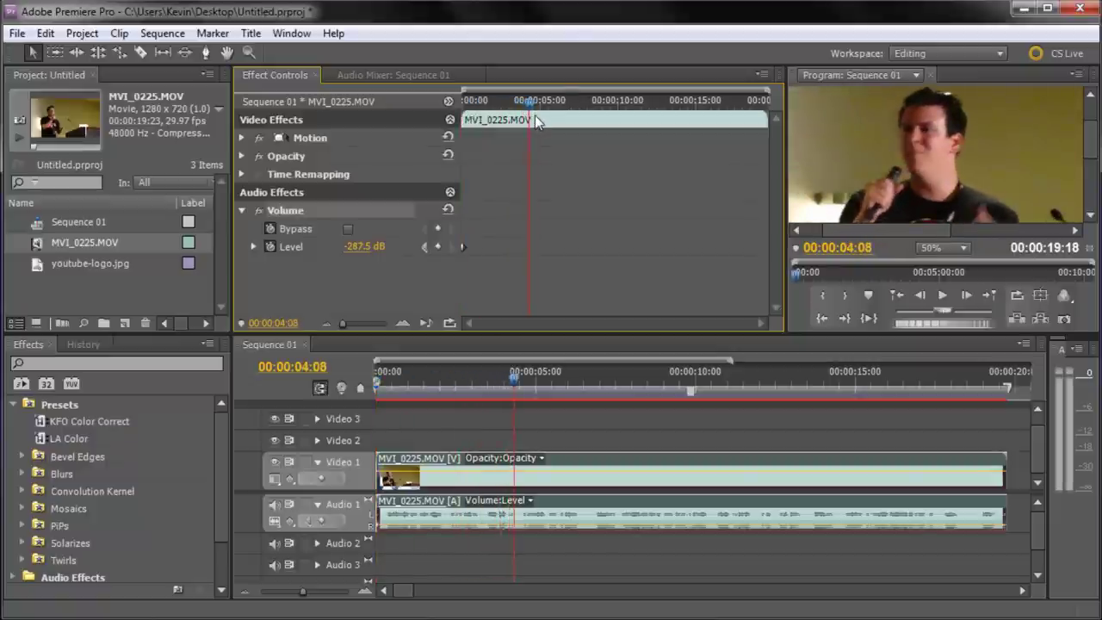
{"action": "left_click", "coordinate": [531, 103]}
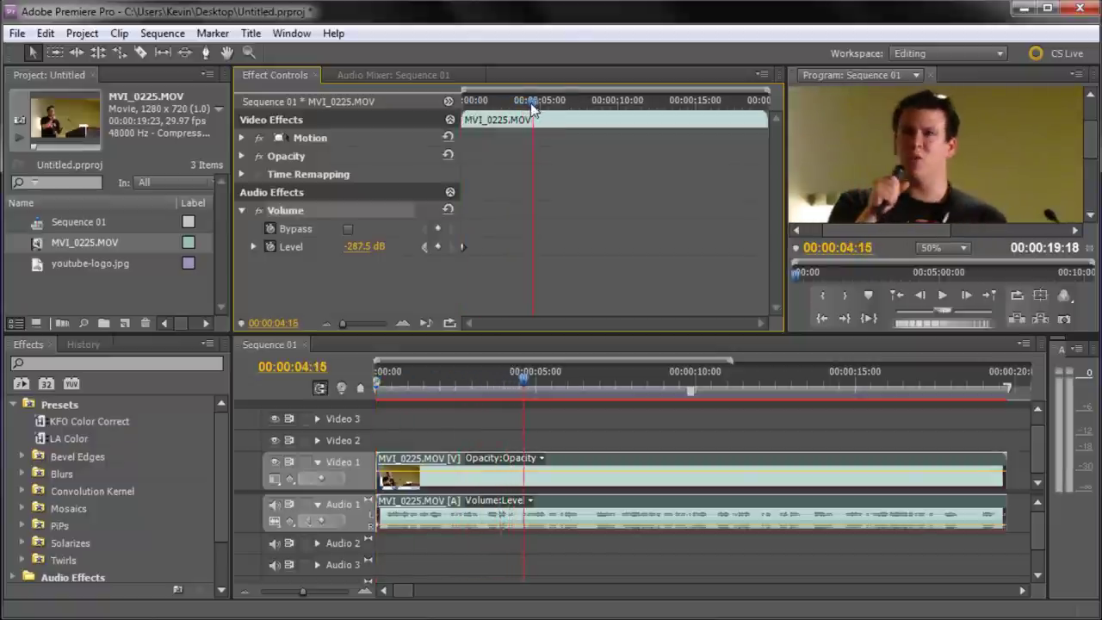
{"action": "left_click_drag", "start_coordinate": [531, 102], "coordinate": [529, 103]}
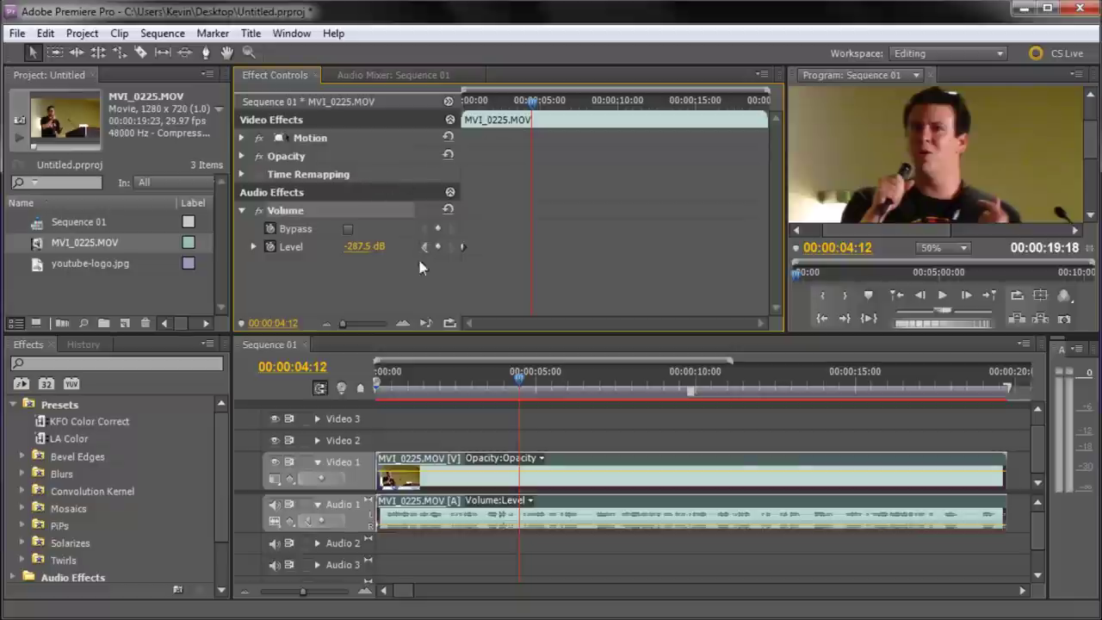
{"action": "left_click", "coordinate": [438, 247]}
{"action": "left_click_drag", "start_coordinate": [531, 103], "coordinate": [534, 112]}
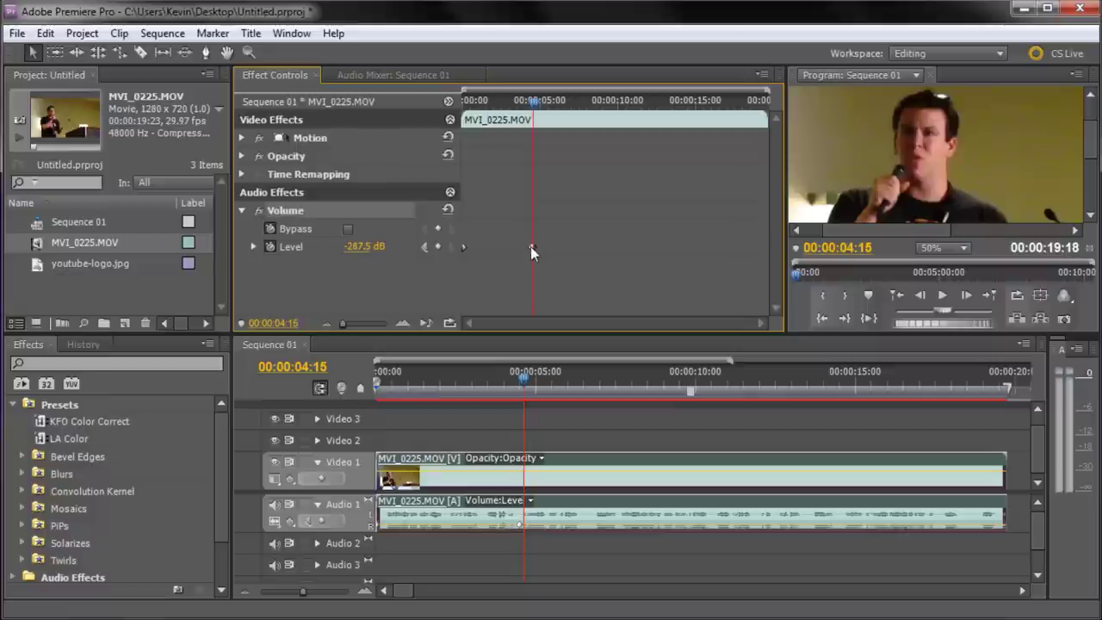
{"action": "left_click", "coordinate": [370, 248]}
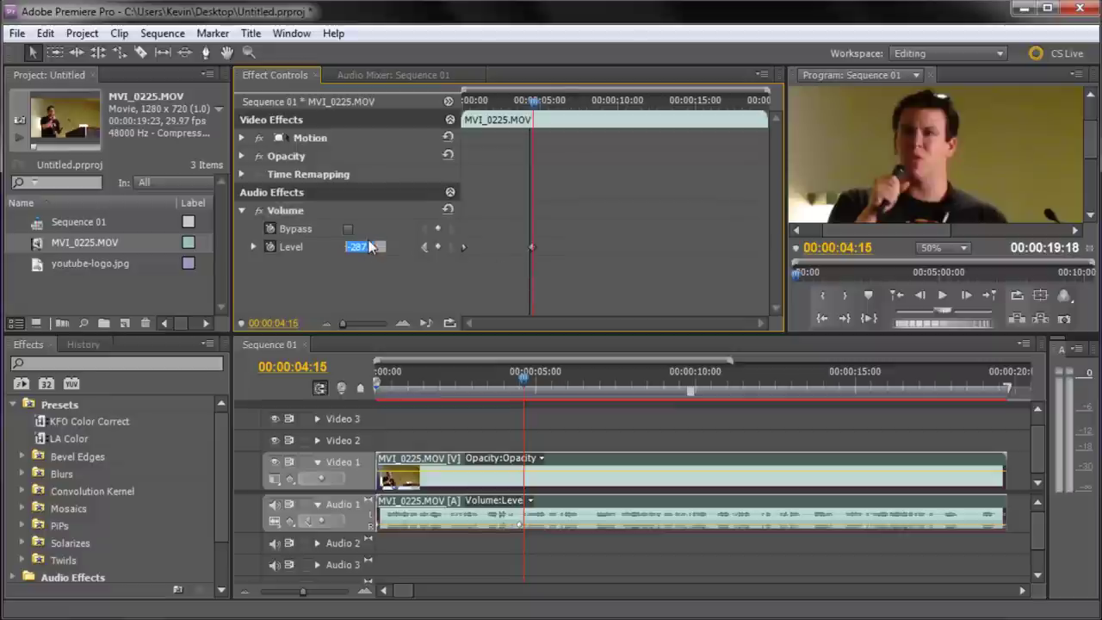
{"action": "type", "text": "0"}
{"action": "key", "text": "Return"}
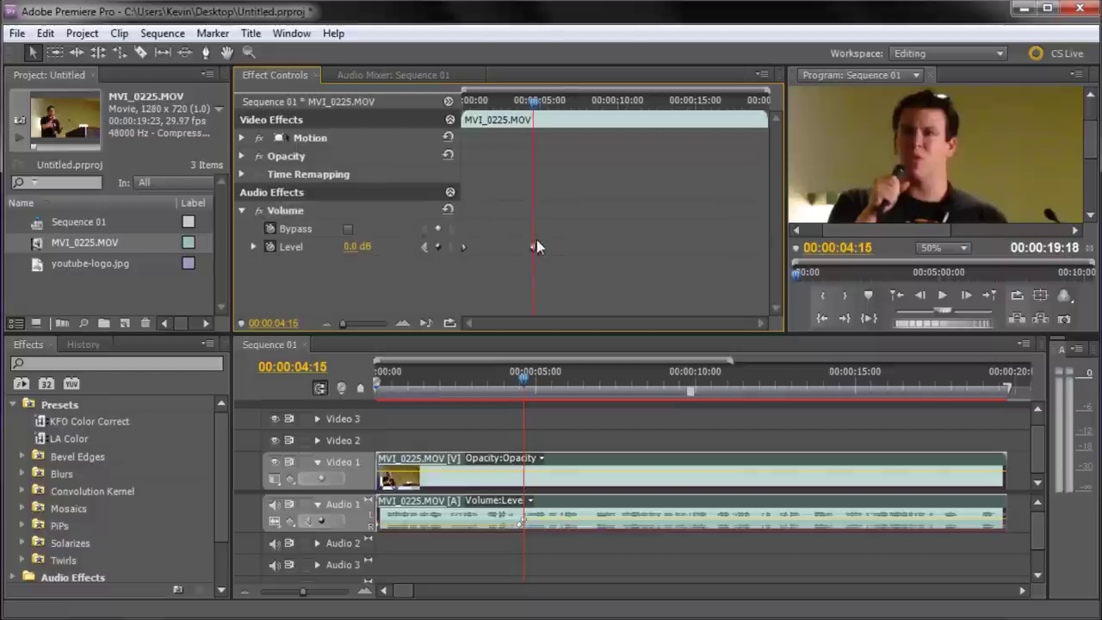
{"action": "left_click_drag", "start_coordinate": [533, 248], "coordinate": [543, 247]}
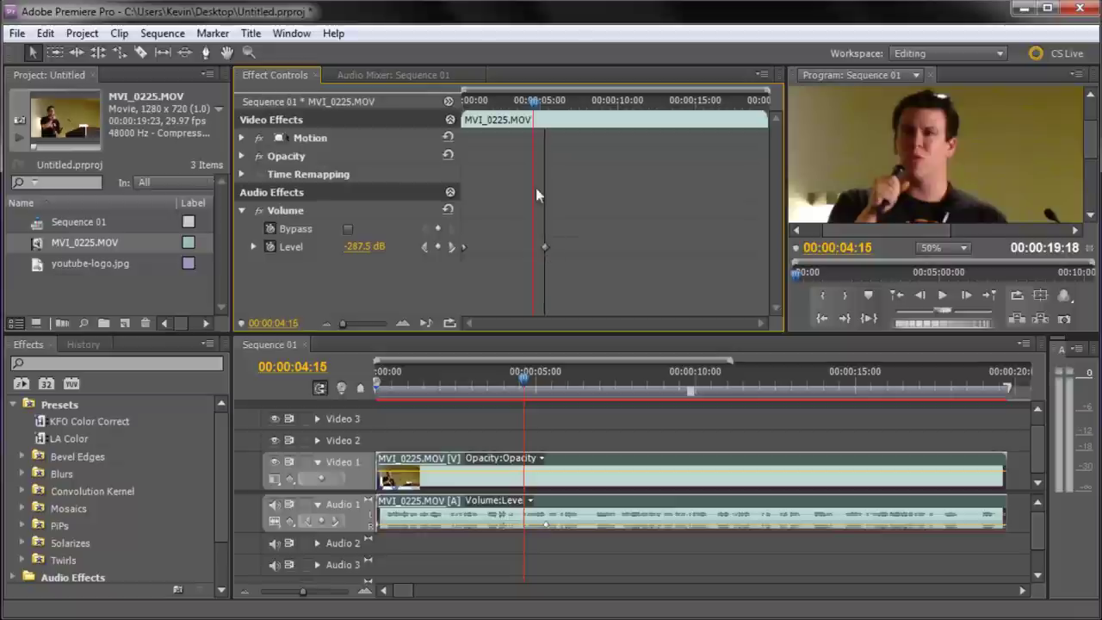
Set 0.0 dB keyframes at 00:00:04:20 and five seconds, then play the fade-in from the start
{"action": "left_click_drag", "start_coordinate": [546, 109], "coordinate": [536, 115]}
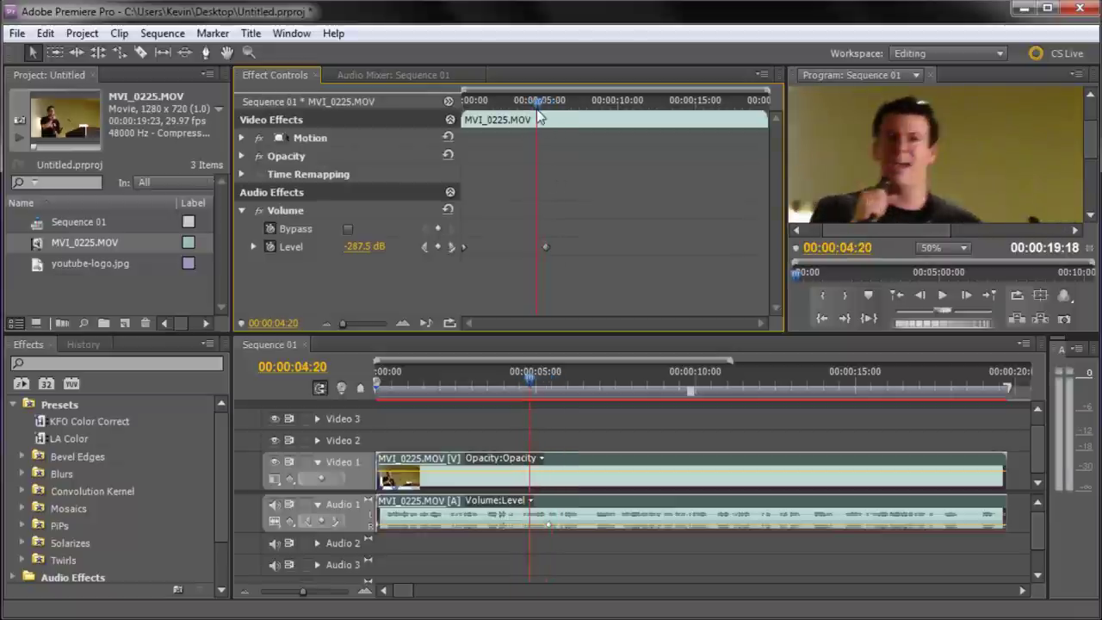
{"action": "left_click", "coordinate": [363, 246]}
{"action": "type", "text": "0"}
{"action": "key", "text": "Return"}
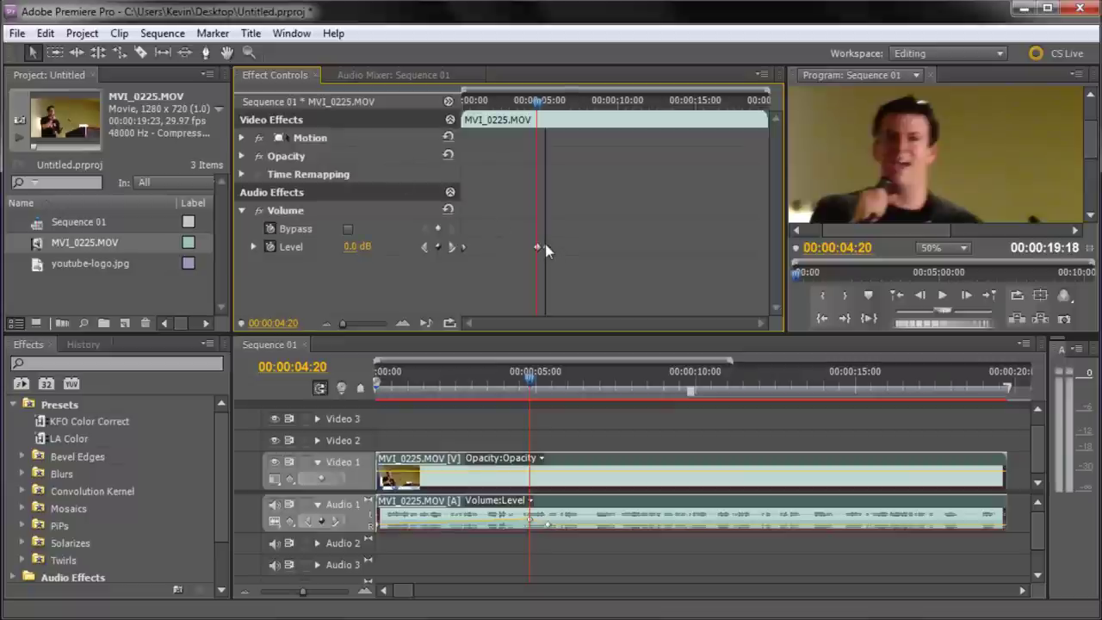
{"action": "left_click_drag", "start_coordinate": [536, 102], "coordinate": [540, 103]}
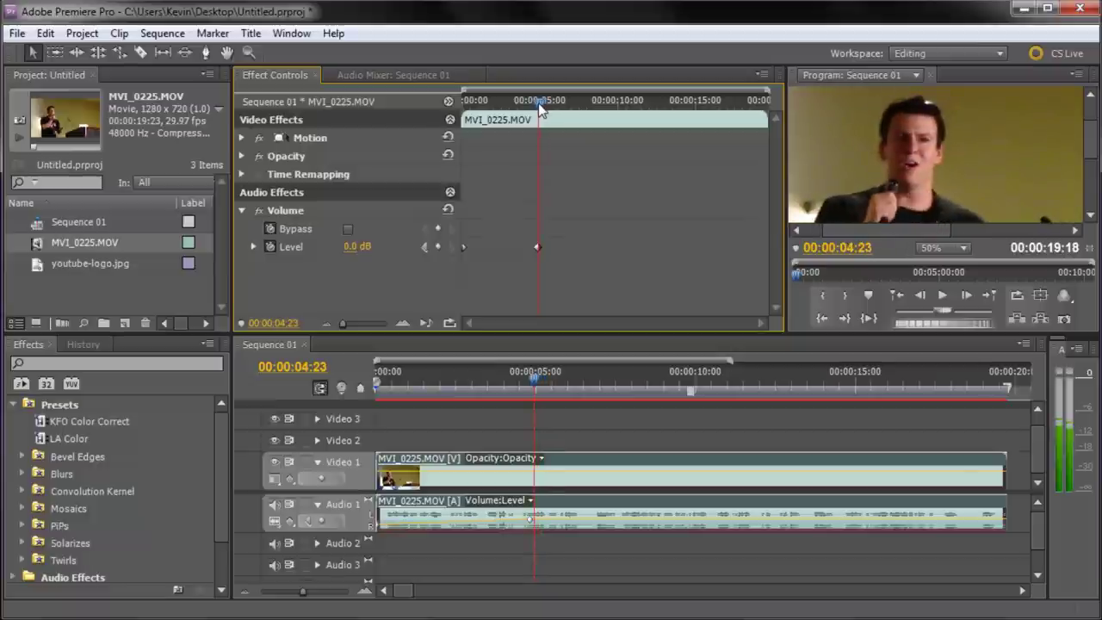
{"action": "left_click_drag", "start_coordinate": [540, 104], "coordinate": [539, 104]}
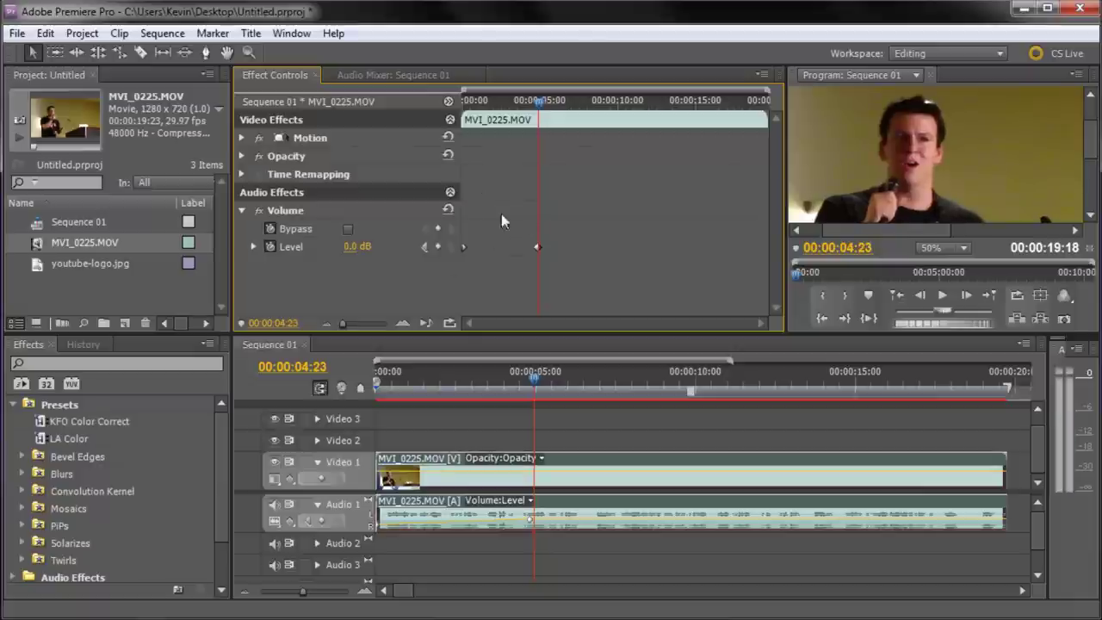
{"action": "left_click", "coordinate": [537, 247]}
{"action": "left_click_drag", "start_coordinate": [538, 101], "coordinate": [422, 105]}
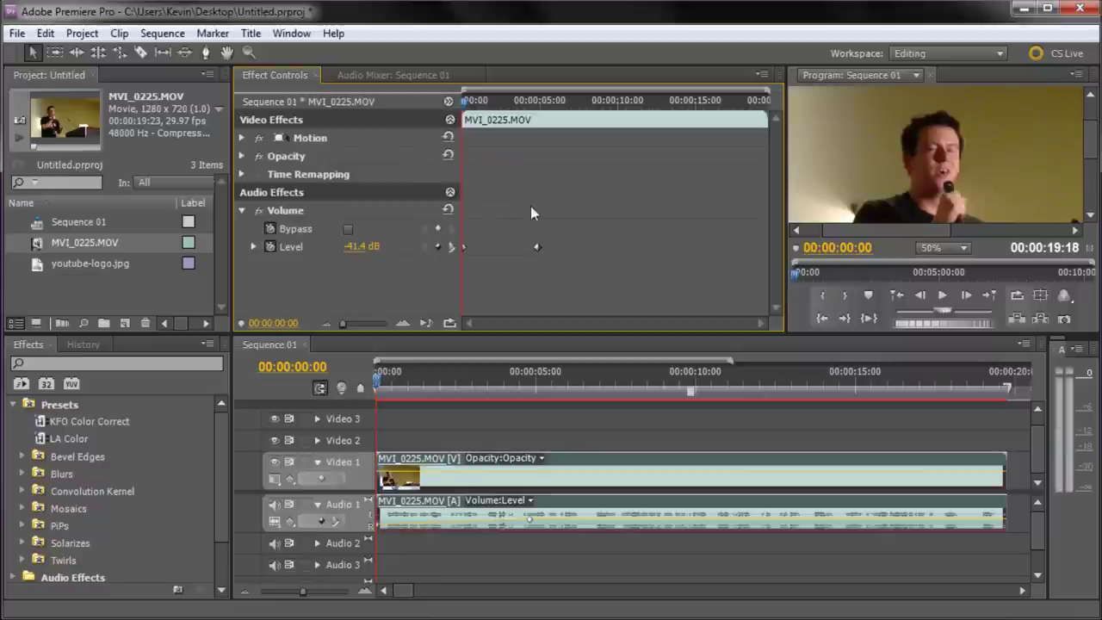
{"action": "left_click", "coordinate": [941, 295]}
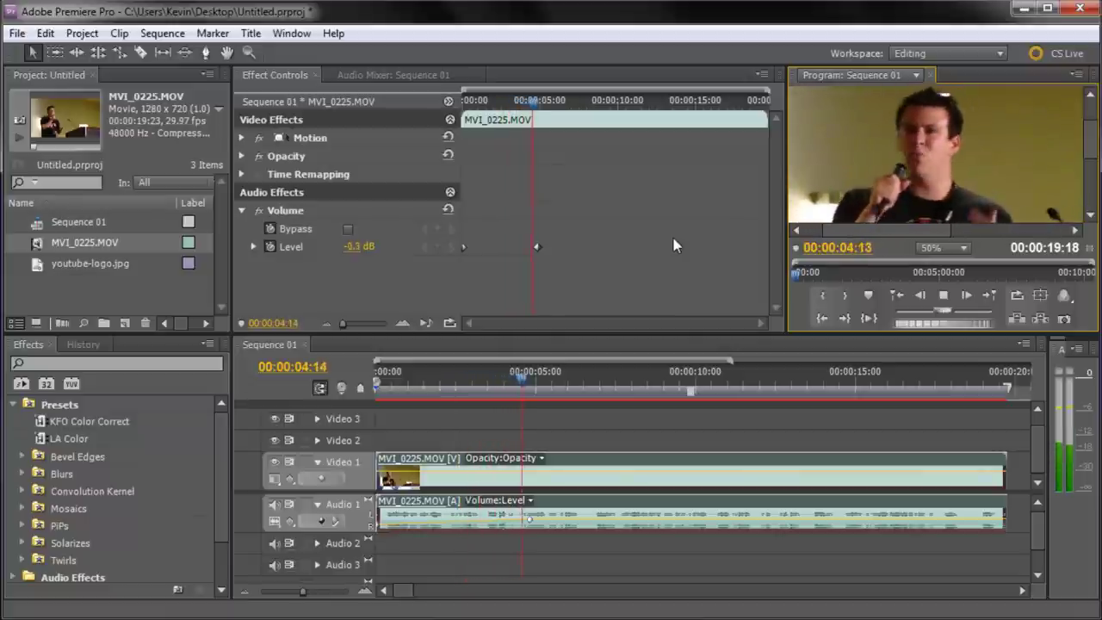
{"action": "left_click", "coordinate": [944, 295]}
{"action": "left_click_drag", "start_coordinate": [568, 97], "coordinate": [451, 115]}
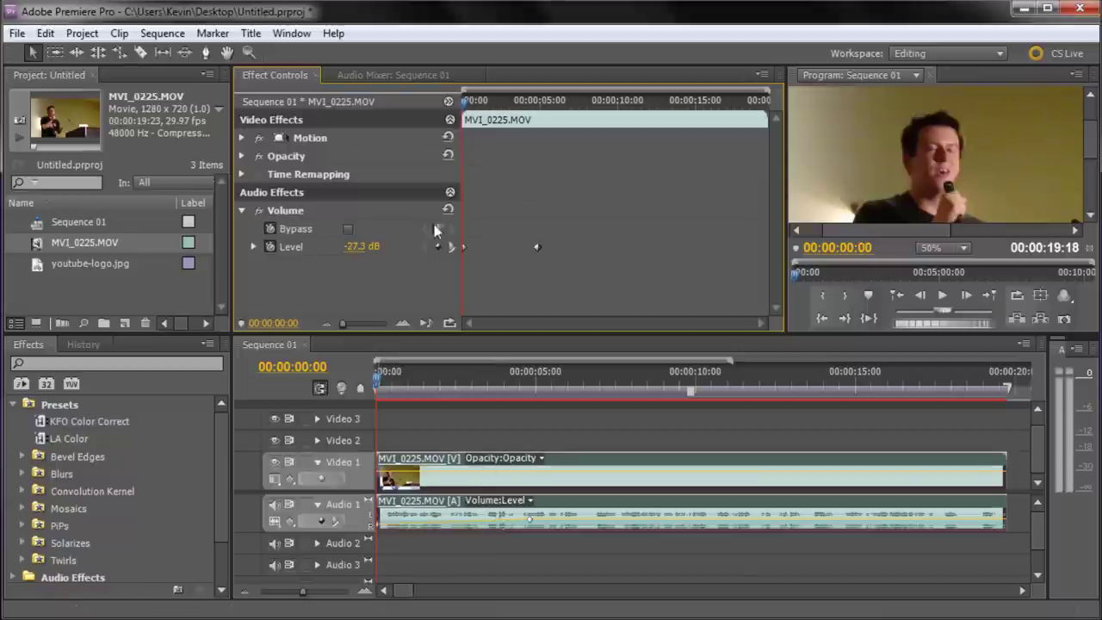
{"action": "left_click_drag", "start_coordinate": [469, 100], "coordinate": [605, 120]}
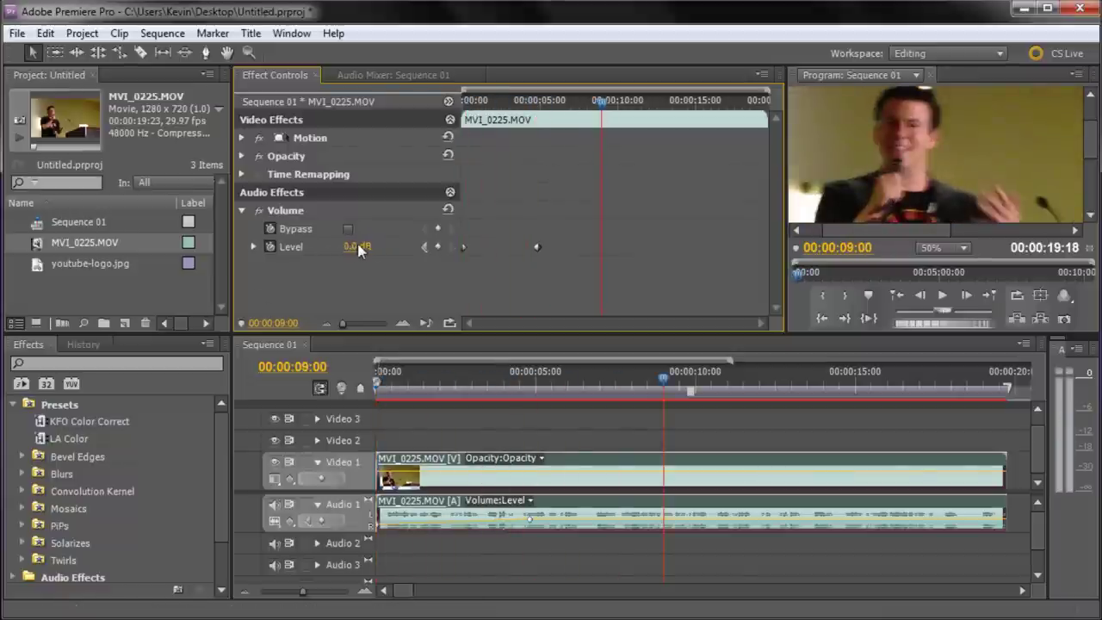
{"action": "left_click_drag", "start_coordinate": [360, 248], "coordinate": [503, 242]}
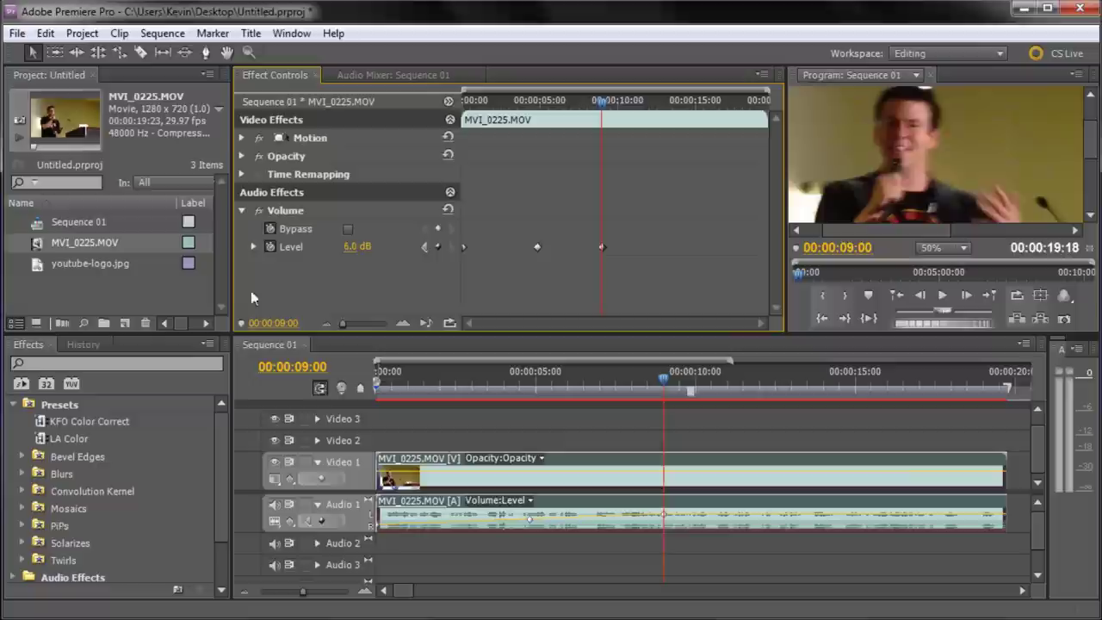
{"action": "left_click_drag", "start_coordinate": [94, 247], "coordinate": [0, 247]}
{"action": "left_click_drag", "start_coordinate": [356, 247], "coordinate": [417, 235]}
{"action": "left_click", "coordinate": [357, 248]}
{"action": "key", "text": "Return"}
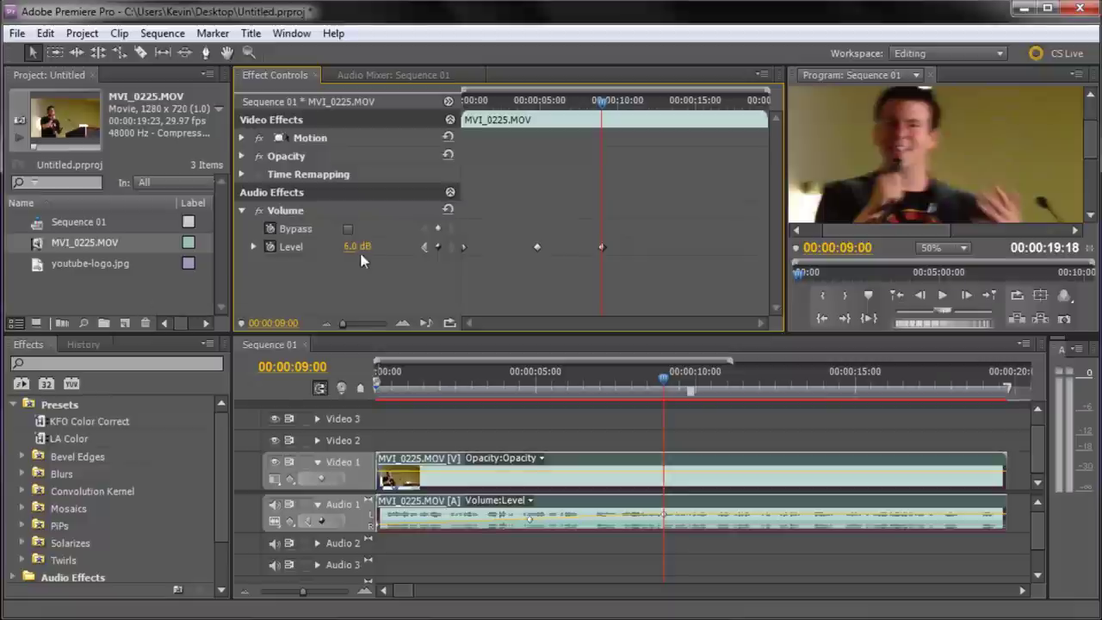
{"action": "left_click", "coordinate": [353, 247]}
{"action": "key", "text": "Return"}
{"action": "left_click_drag", "start_coordinate": [601, 102], "coordinate": [582, 101]}
{"action": "left_click", "coordinate": [602, 247]}
{"action": "key", "text": "Delete"}
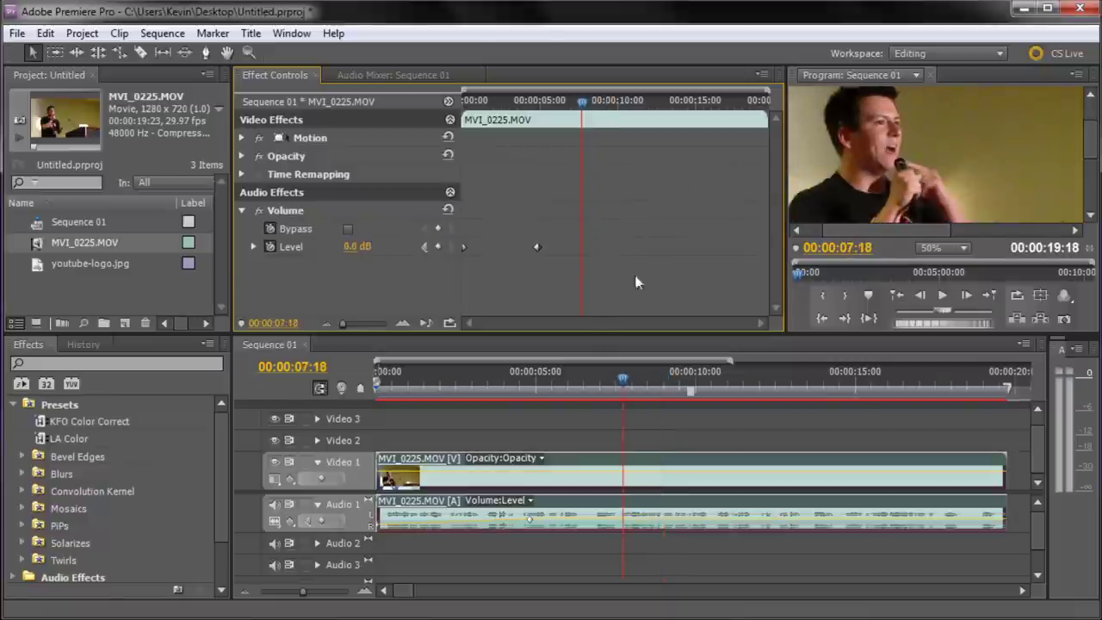
{"action": "left_click_drag", "start_coordinate": [582, 101], "coordinate": [557, 111]}
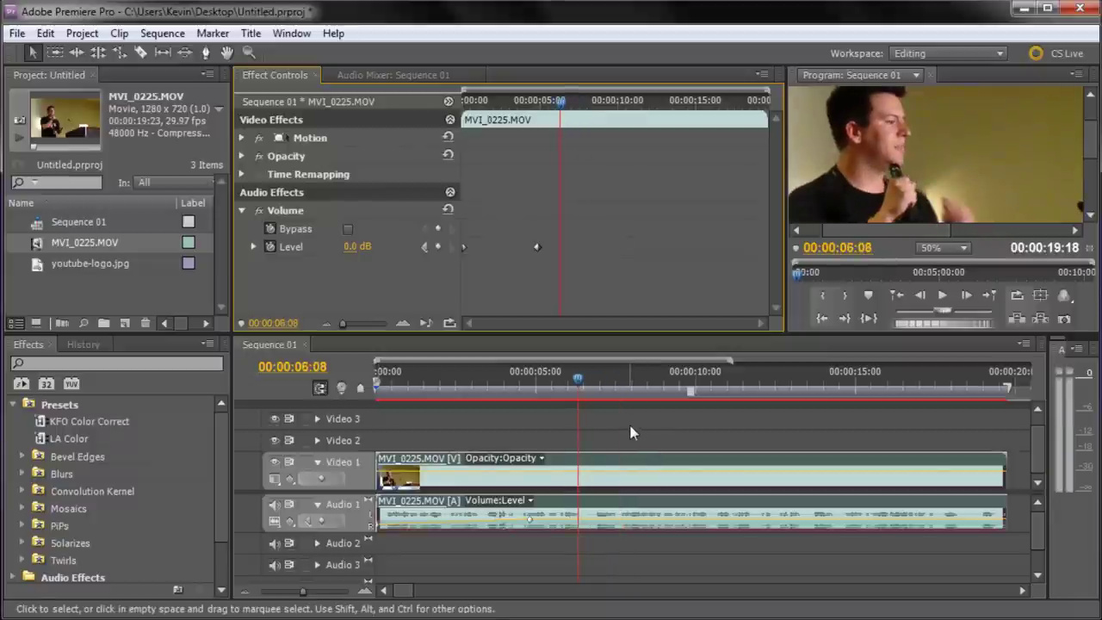
{"action": "left_click", "coordinate": [583, 506]}
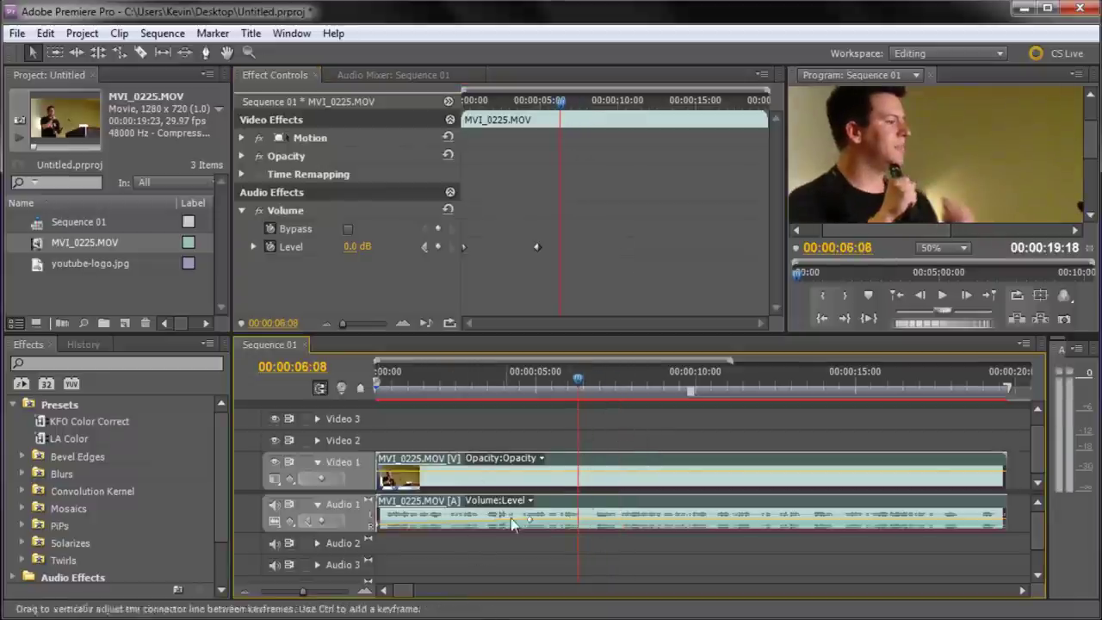
Boost the talk clip's audio gain to 96 dB in the Audio Gain dialog
{"action": "right_click", "coordinate": [606, 508]}
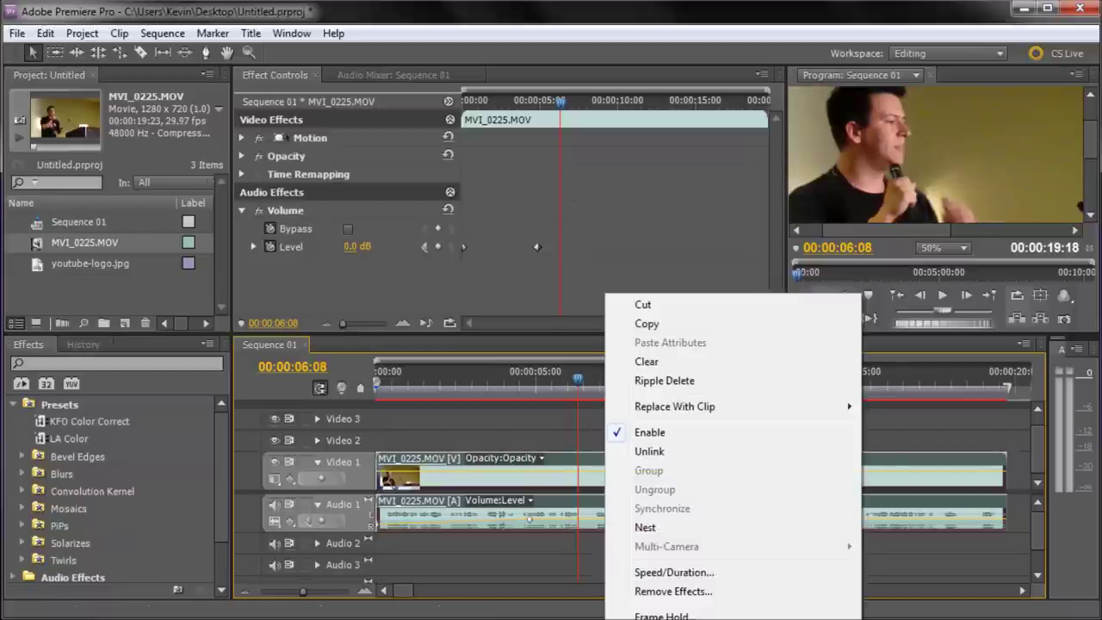
{"action": "left_click", "coordinate": [680, 618]}
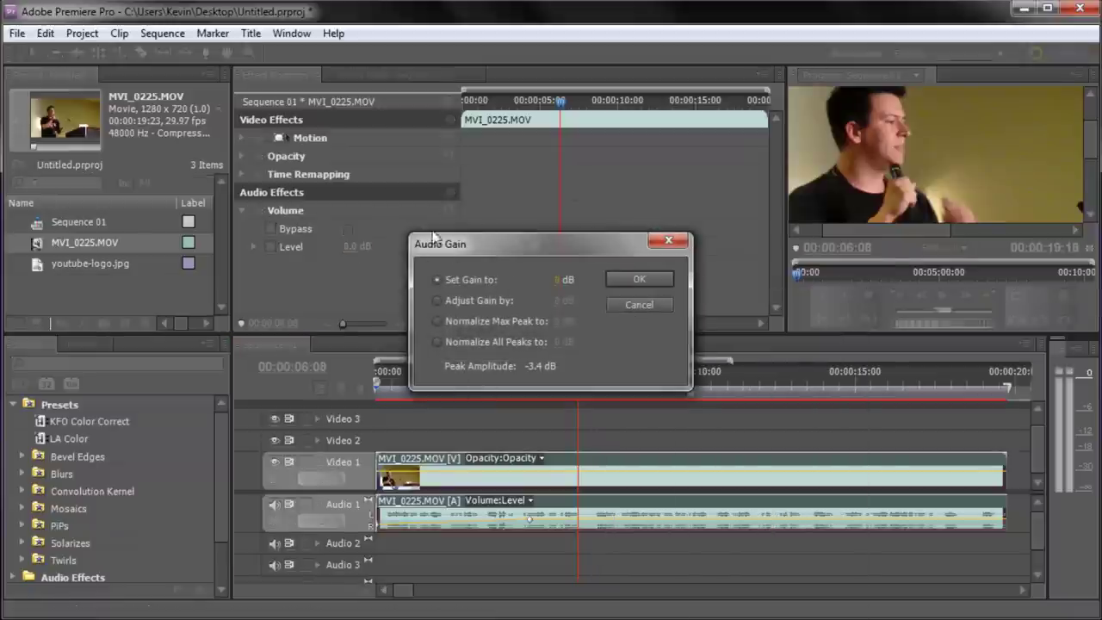
{"action": "left_click_drag", "start_coordinate": [565, 282], "coordinate": [1052, 272]}
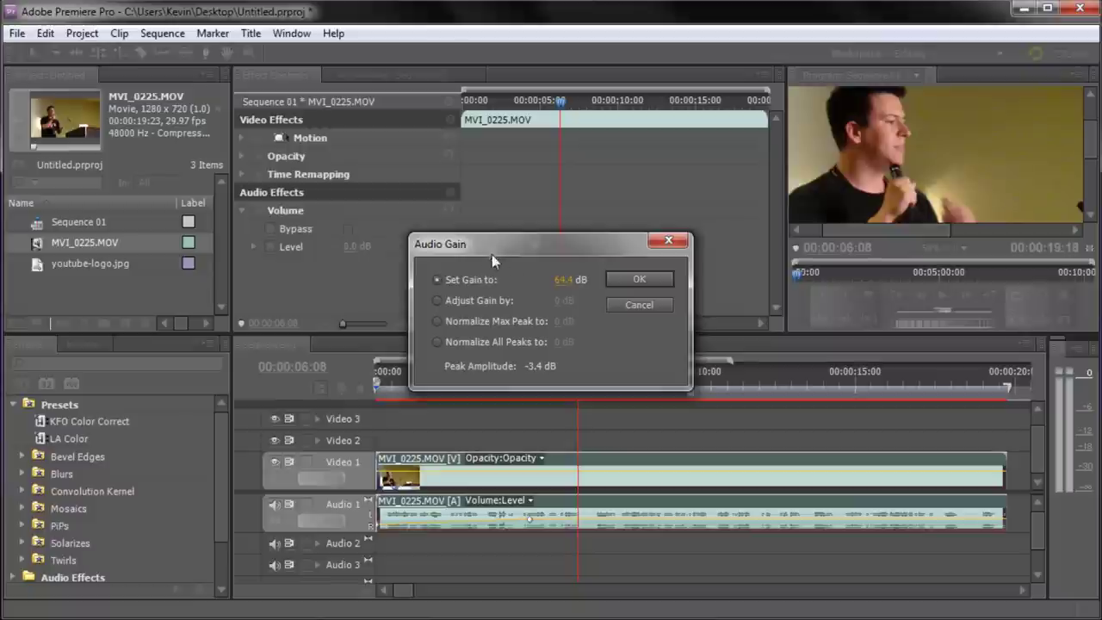
{"action": "left_click_drag", "start_coordinate": [716, 279], "coordinate": [924, 275]}
{"action": "left_click", "coordinate": [628, 279]}
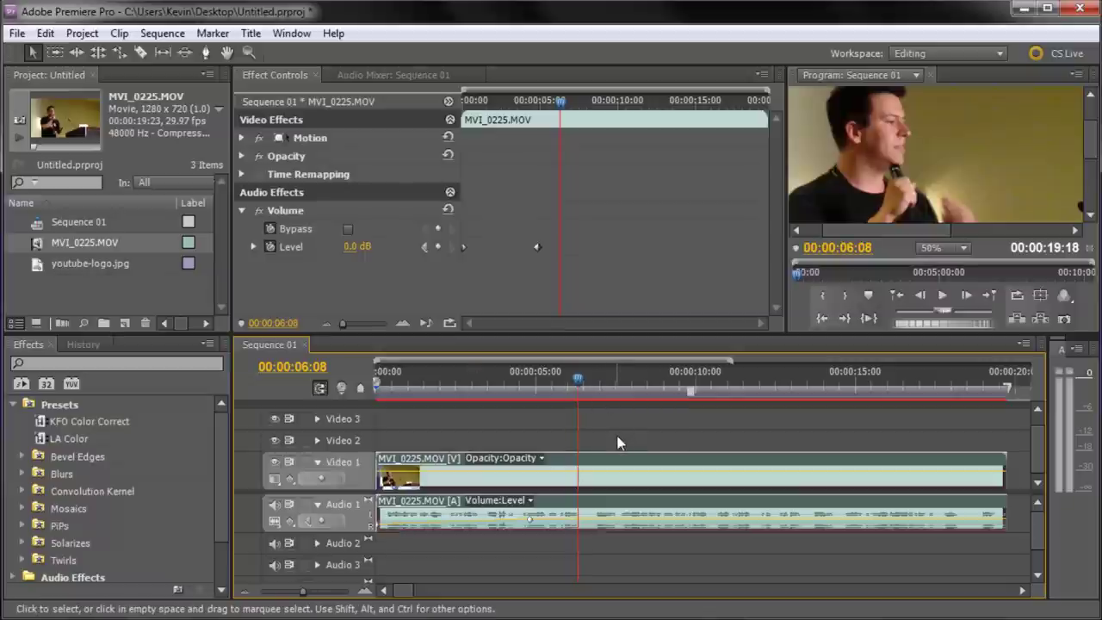
{"action": "left_click", "coordinate": [617, 443]}
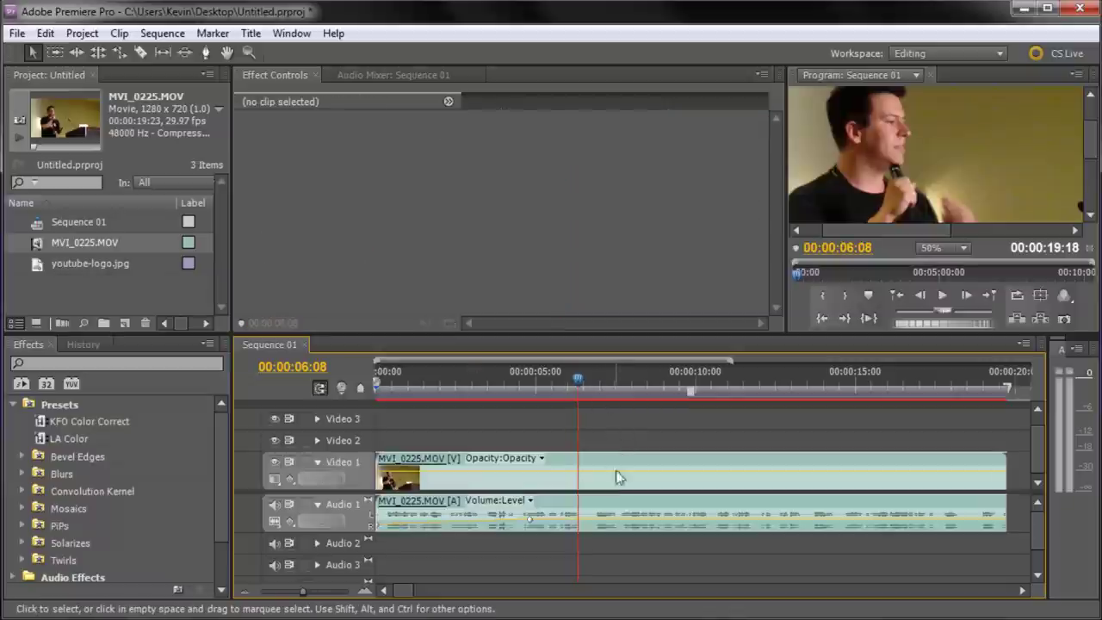
{"action": "left_click", "coordinate": [615, 480]}
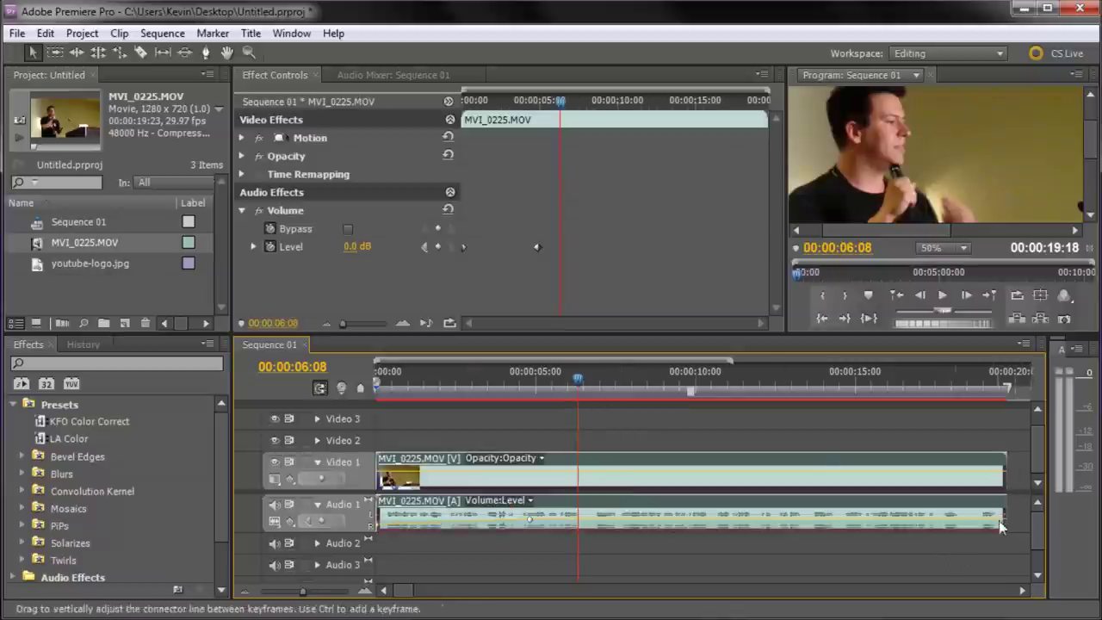
{"action": "left_click_drag", "start_coordinate": [1003, 514], "coordinate": [608, 514]}
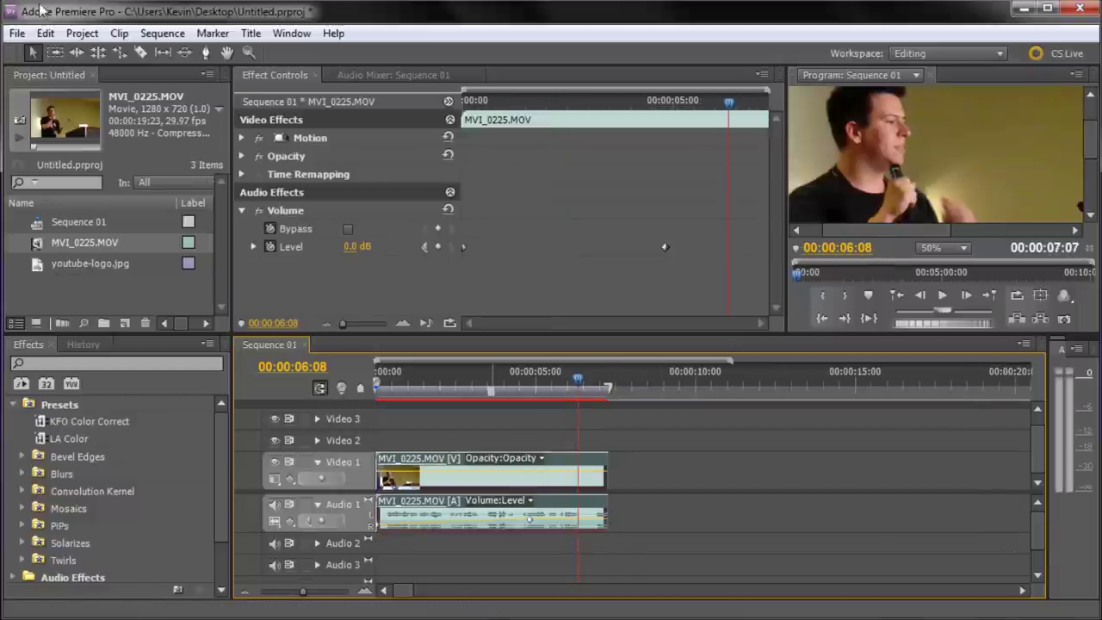
{"action": "left_click", "coordinate": [44, 32]}
{"action": "left_click", "coordinate": [56, 49]}
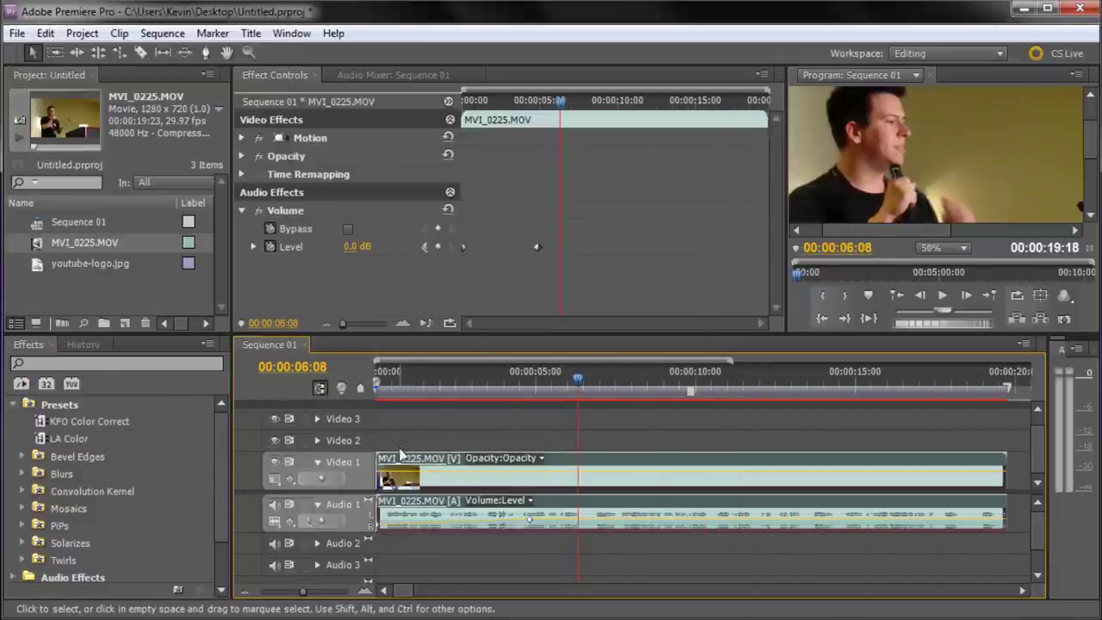
{"action": "left_click", "coordinate": [462, 448]}
{"action": "left_click", "coordinate": [694, 529]}
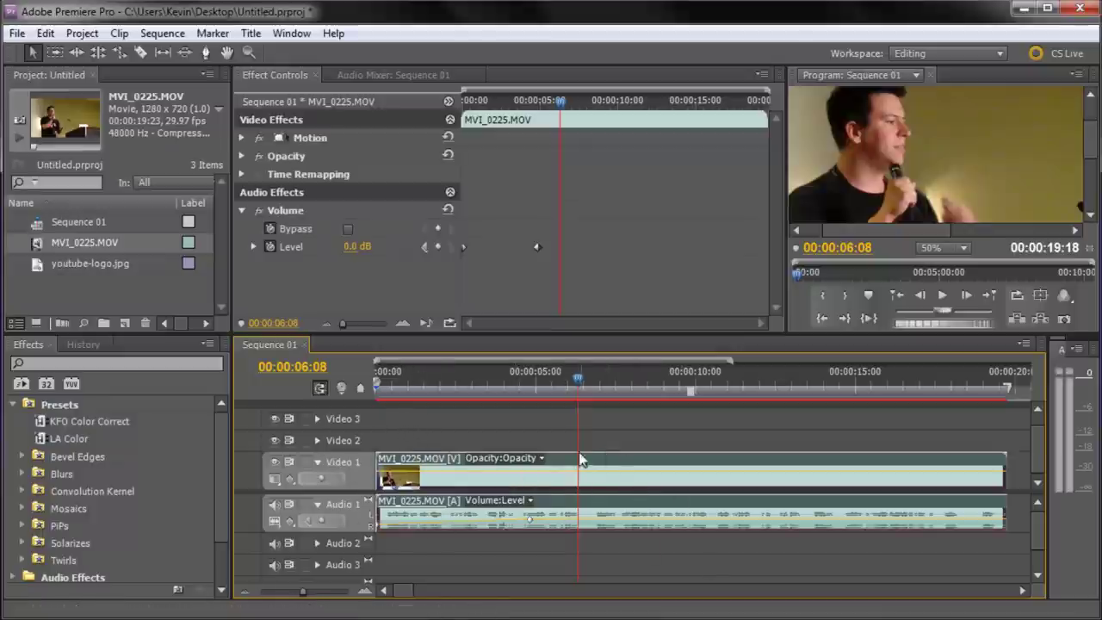
Unlink the talk clip's audio from its video and check that each part selects separately
{"action": "right_click", "coordinate": [601, 508]}
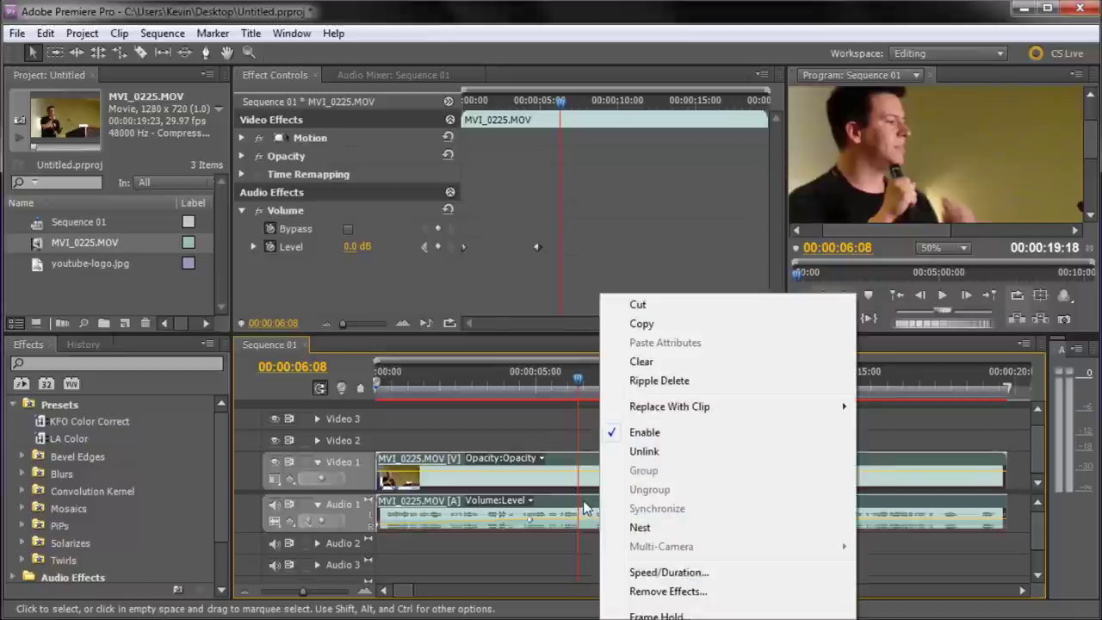
{"action": "left_click", "coordinate": [621, 452]}
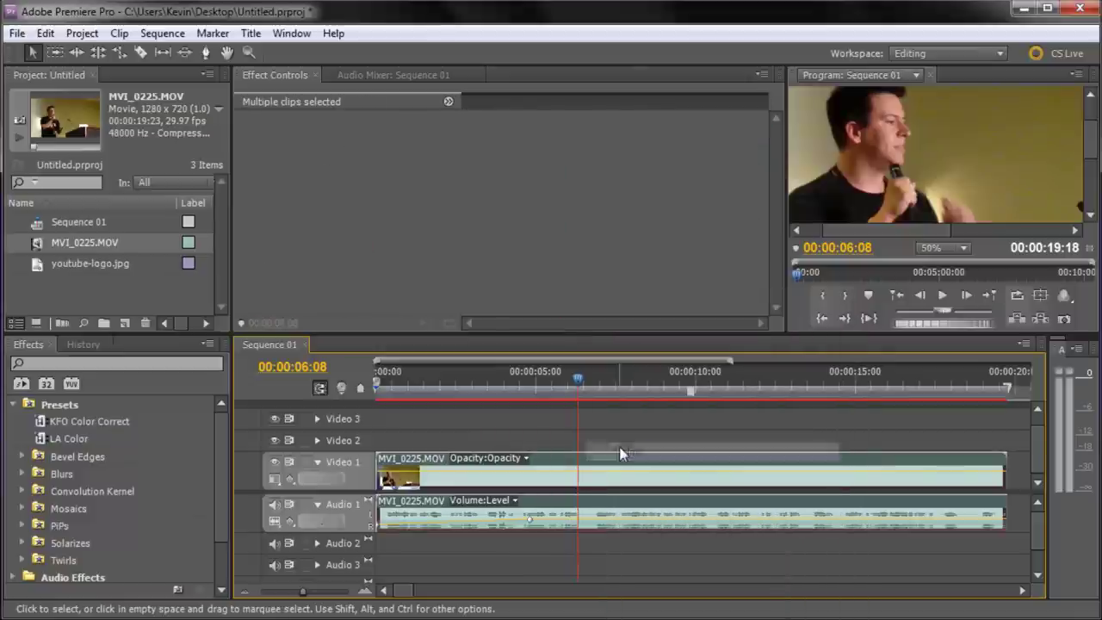
{"action": "left_click", "coordinate": [641, 443]}
{"action": "left_click", "coordinate": [644, 461]}
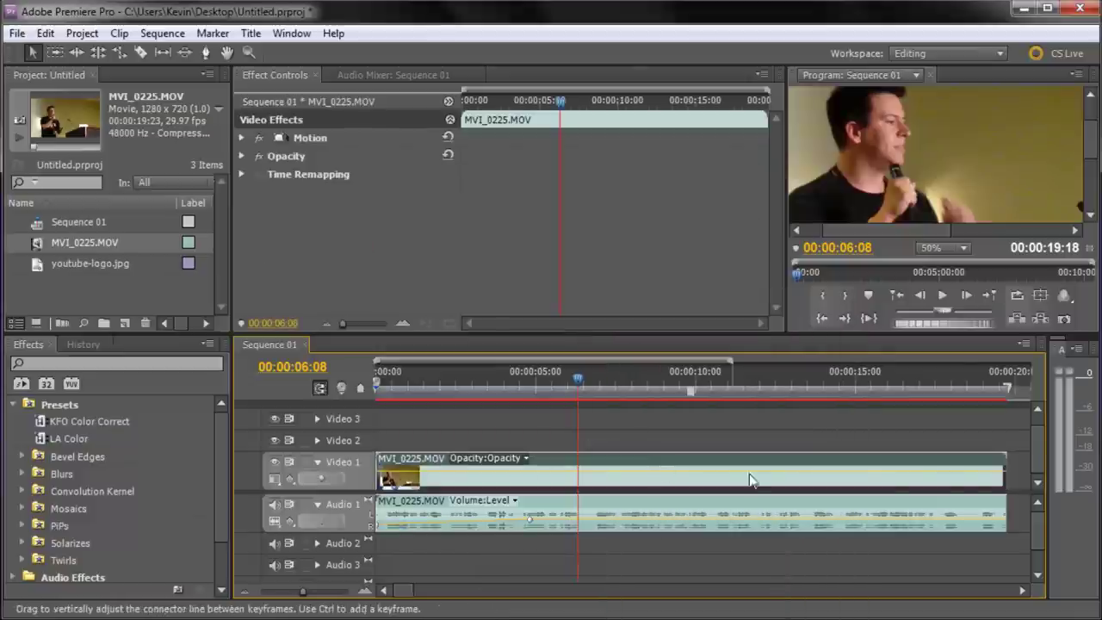
{"action": "left_click", "coordinate": [976, 510]}
{"action": "left_click", "coordinate": [935, 484]}
{"action": "left_click", "coordinate": [917, 515]}
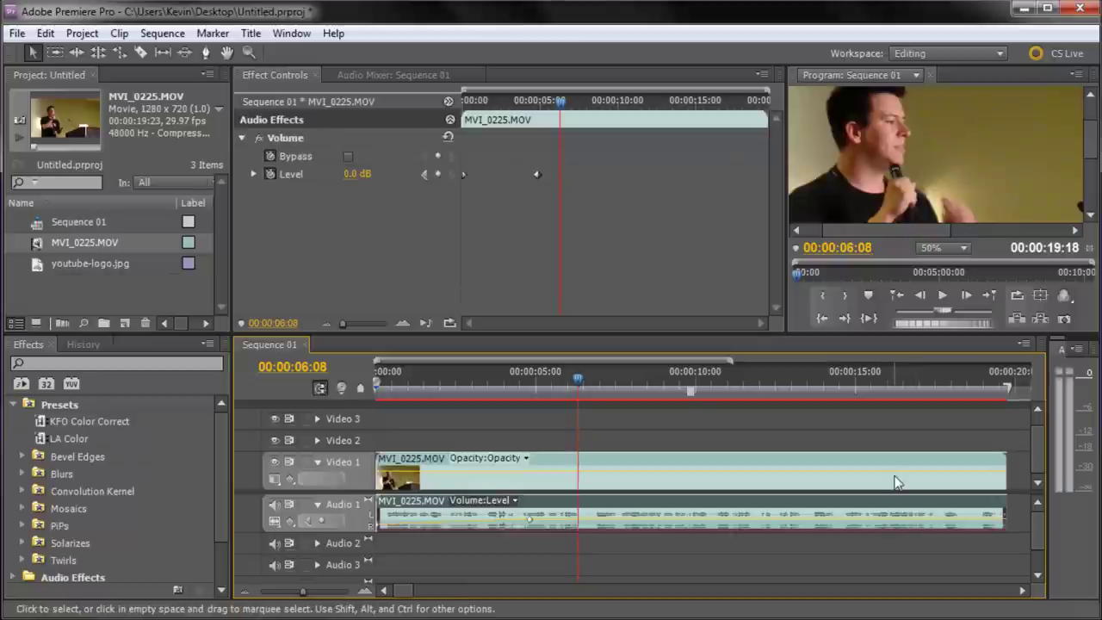
{"action": "left_click", "coordinate": [896, 482]}
{"action": "left_click", "coordinate": [882, 514]}
{"action": "left_click", "coordinate": [878, 474]}
{"action": "left_click", "coordinate": [871, 514]}
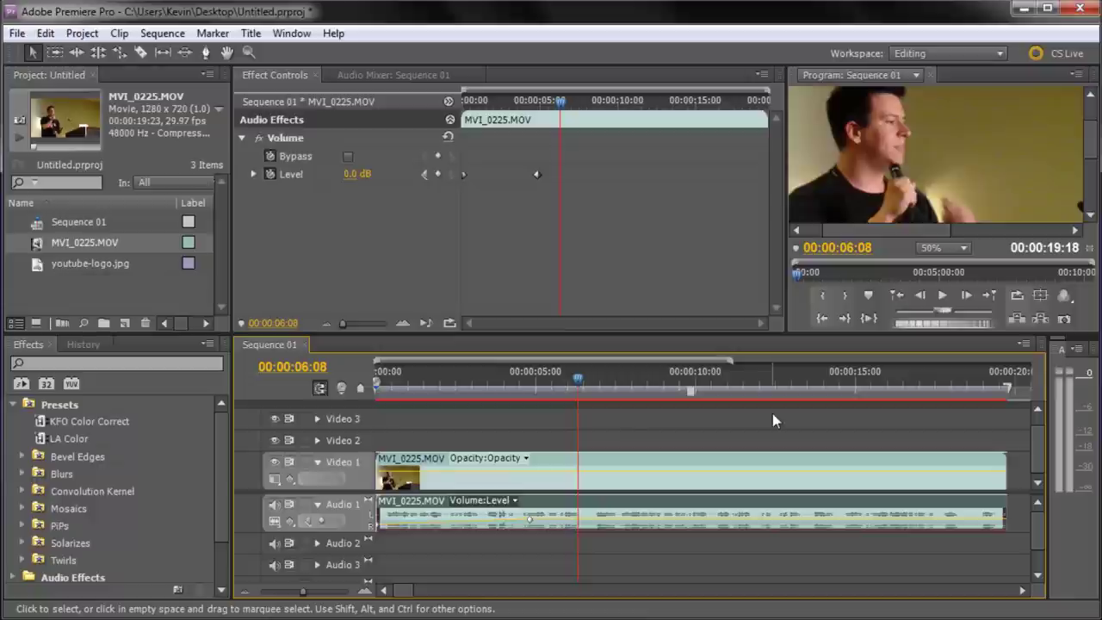
Deselect everything, then select the video and audio parts individually once more
{"action": "left_click", "coordinate": [421, 420]}
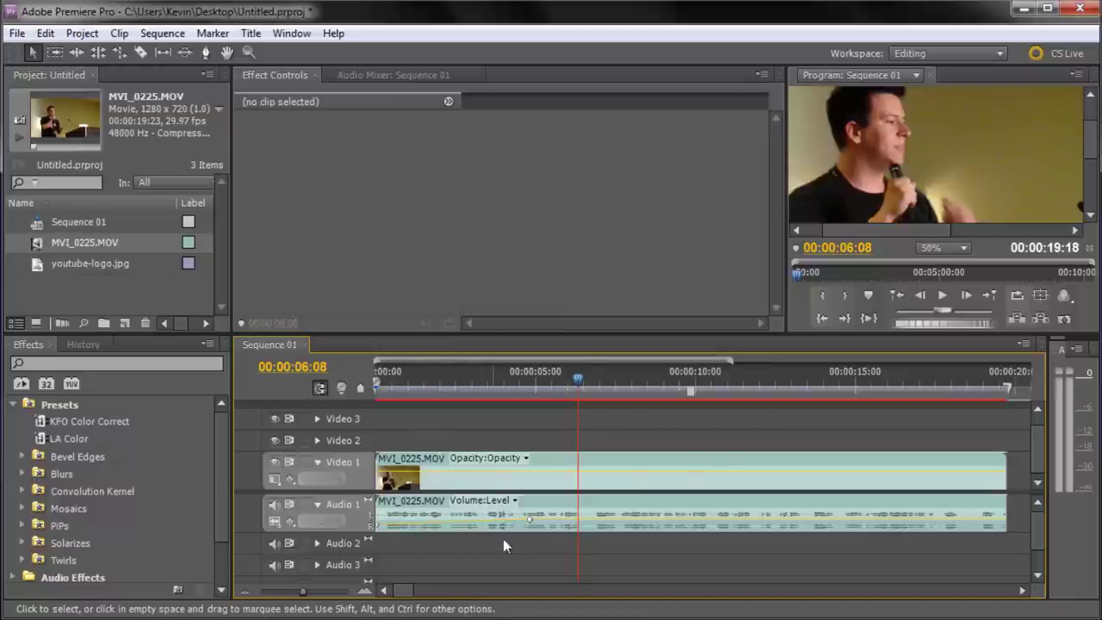
{"action": "left_click", "coordinate": [590, 521]}
{"action": "left_click", "coordinate": [602, 460]}
{"action": "left_click", "coordinate": [791, 513]}
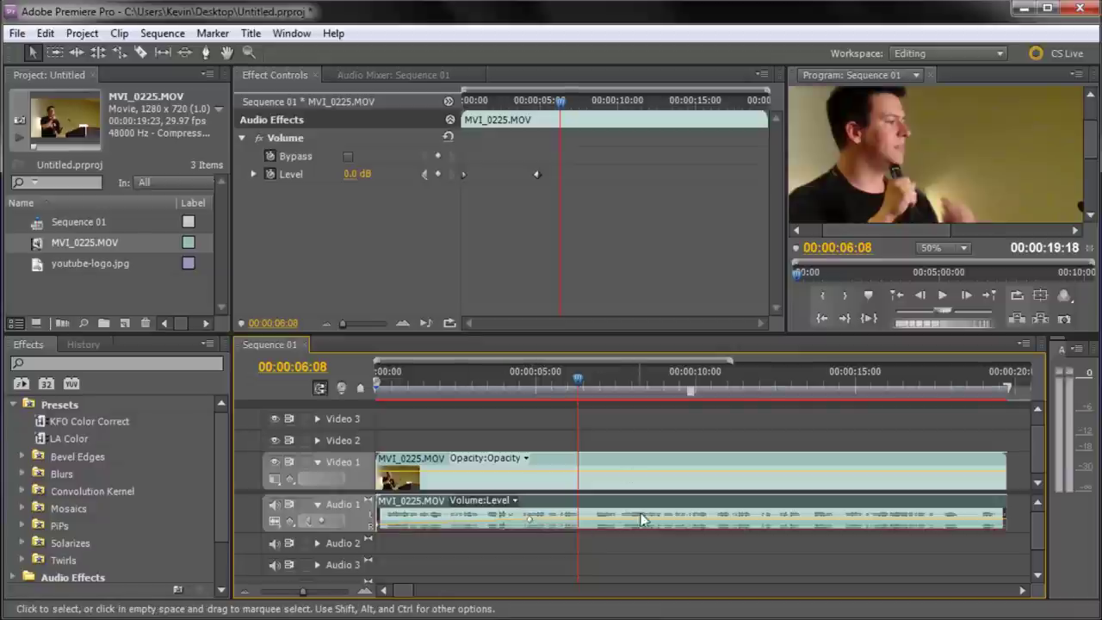
{"action": "left_click", "coordinate": [560, 426]}
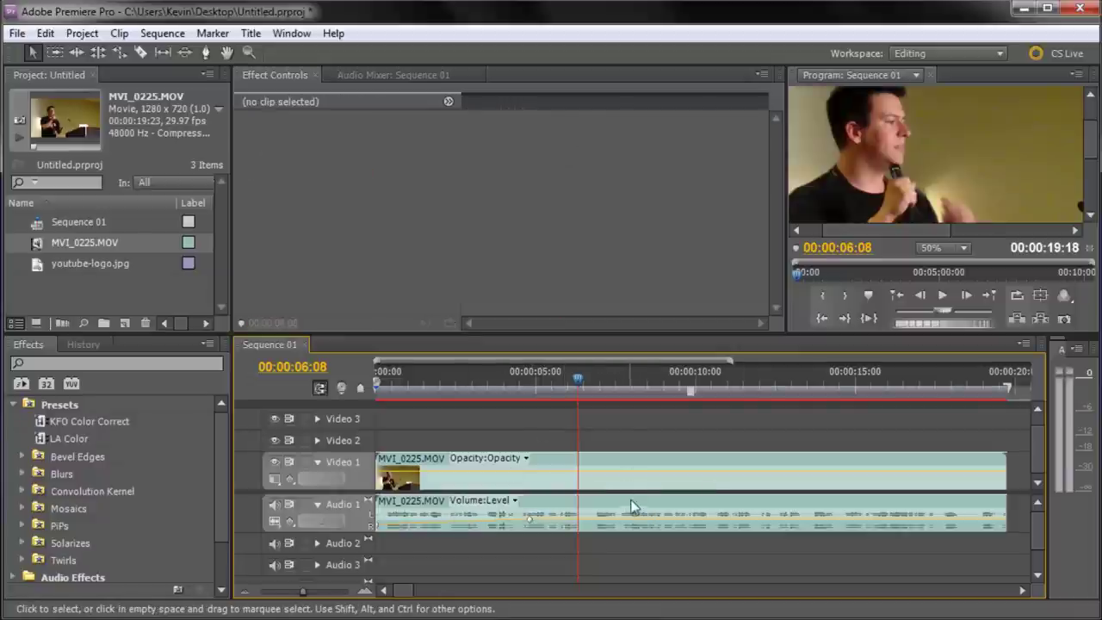
Razor the talk video at 00:00:07:22 and trim the second piece's start to leave a gap
{"action": "left_click", "coordinate": [691, 385]}
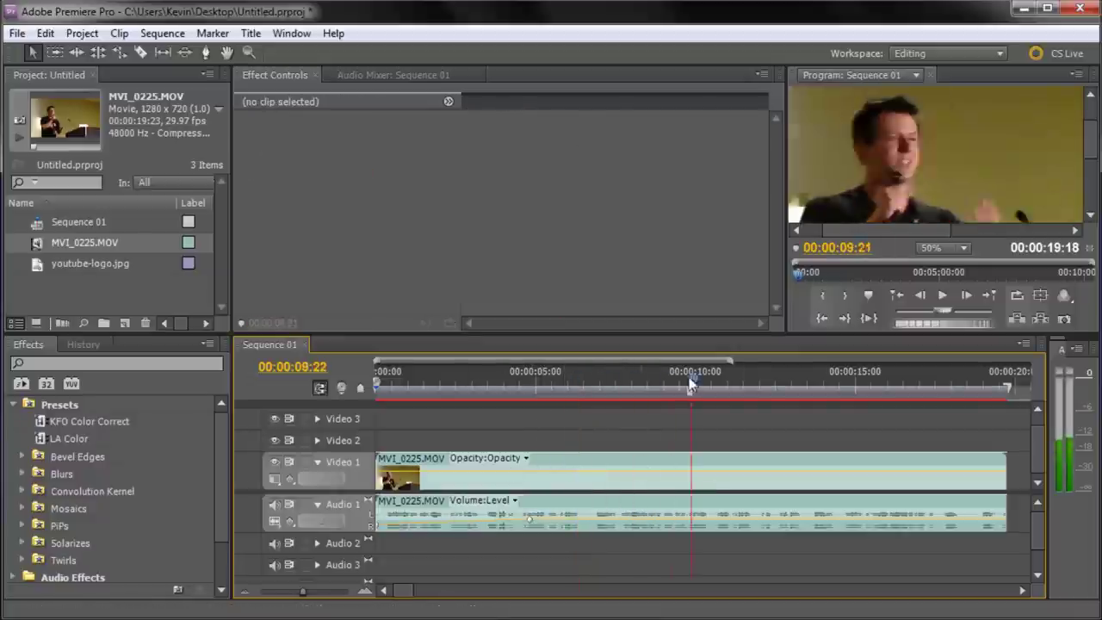
{"action": "left_click_drag", "start_coordinate": [691, 385], "coordinate": [628, 384]}
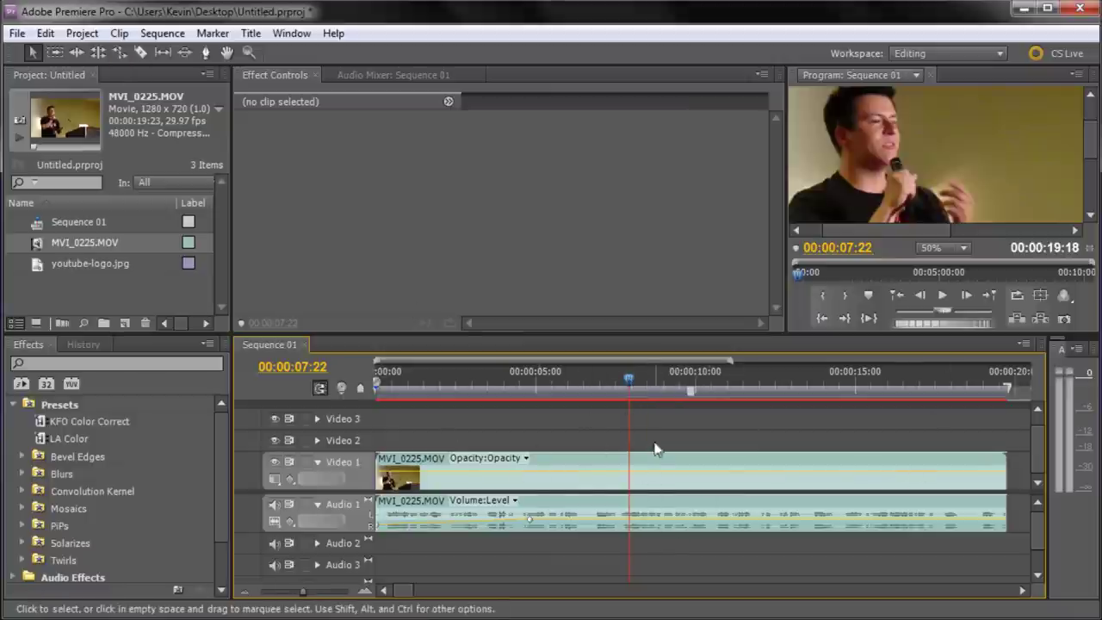
{"action": "left_click", "coordinate": [141, 54]}
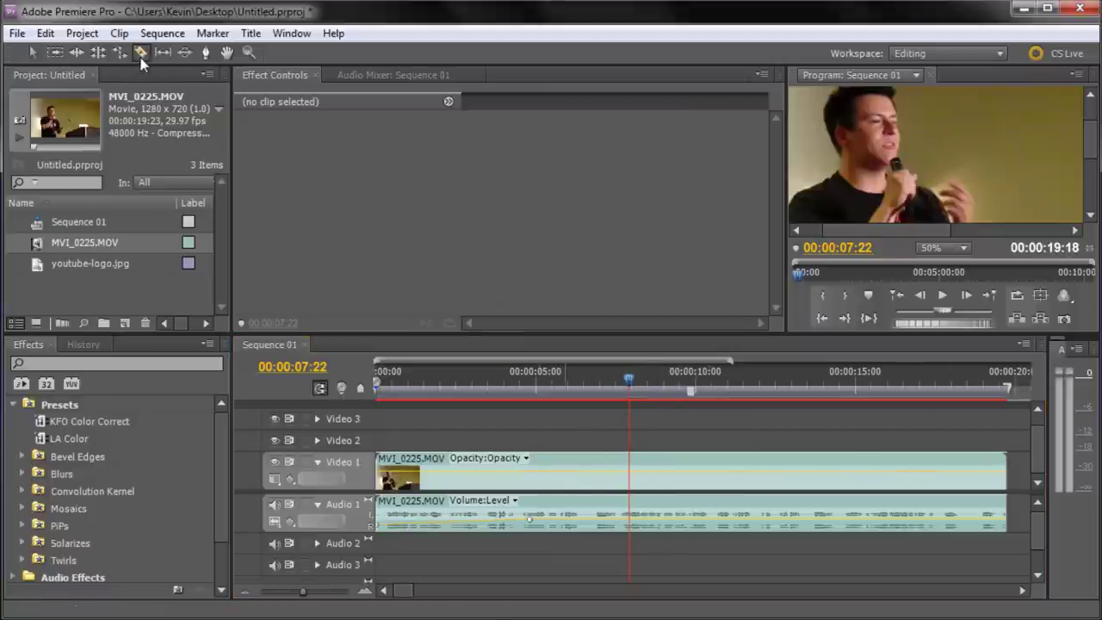
{"action": "left_click", "coordinate": [666, 472]}
{"action": "key", "text": "v"}
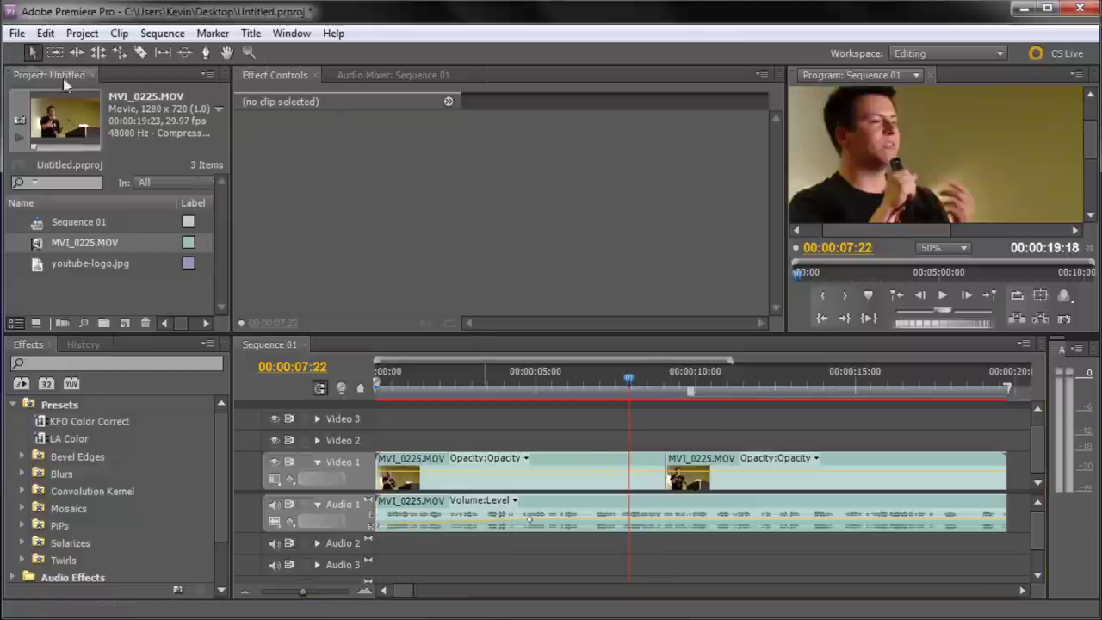
{"action": "mouse_move", "coordinate": [666, 479]}
{"action": "left_mouse_down"}
{"action": "mouse_move", "coordinate": [627, 487]}
{"action": "mouse_move", "coordinate": [712, 489]}
{"action": "left_mouse_up"}
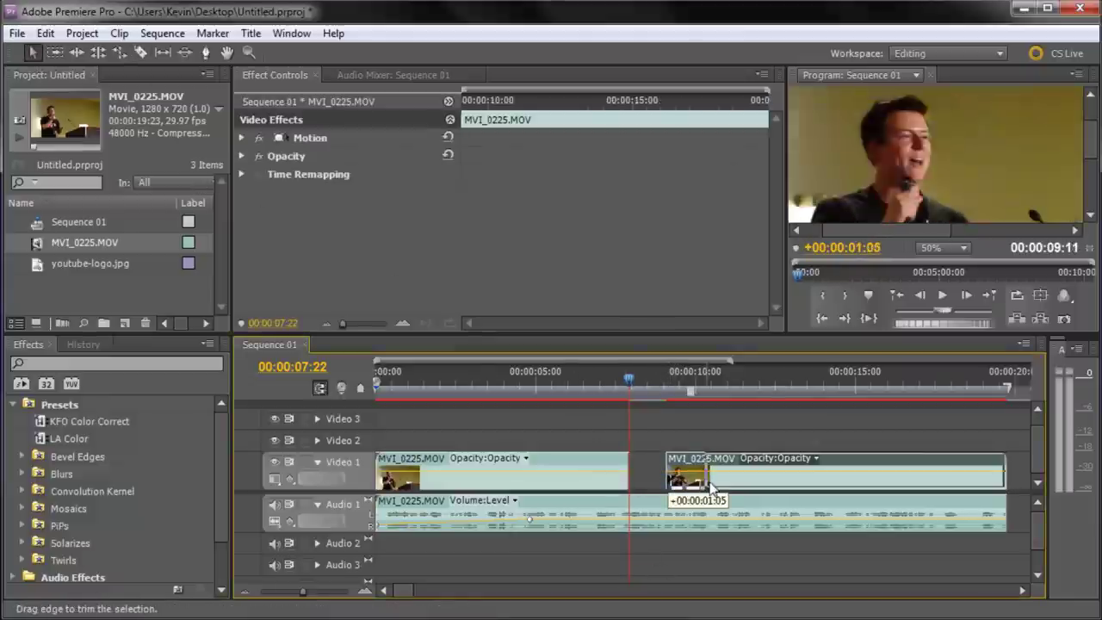
{"action": "left_click", "coordinate": [569, 449]}
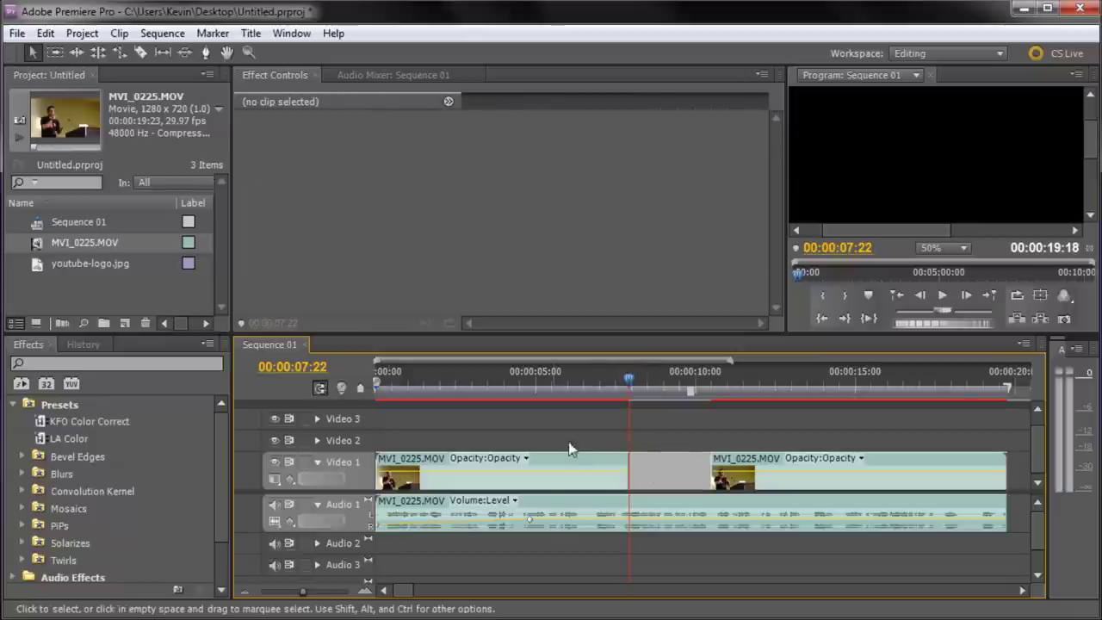
{"action": "left_click", "coordinate": [63, 265]}
Place youtube-logo.jpg on Video 2 over the gap, trimming it and the second talk piece to meet
{"action": "mouse_move", "coordinate": [29, 266]}
{"action": "left_mouse_down"}
{"action": "mouse_move", "coordinate": [457, 464]}
{"action": "mouse_move", "coordinate": [636, 440]}
{"action": "left_mouse_up"}
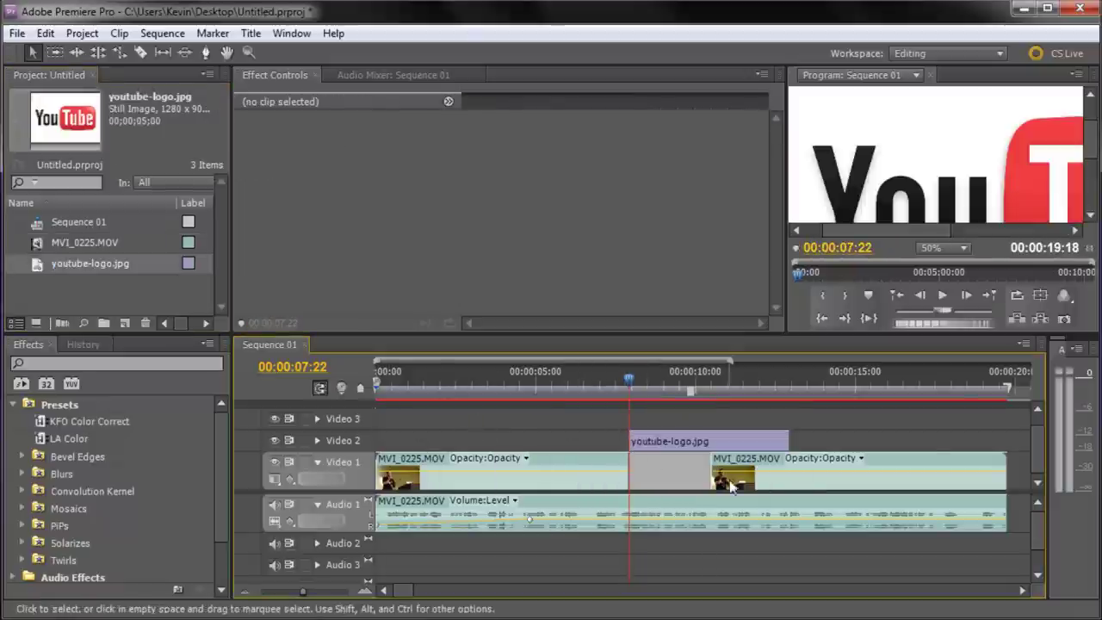
{"action": "left_click", "coordinate": [730, 487]}
{"action": "left_click_drag", "start_coordinate": [714, 487], "coordinate": [789, 488]}
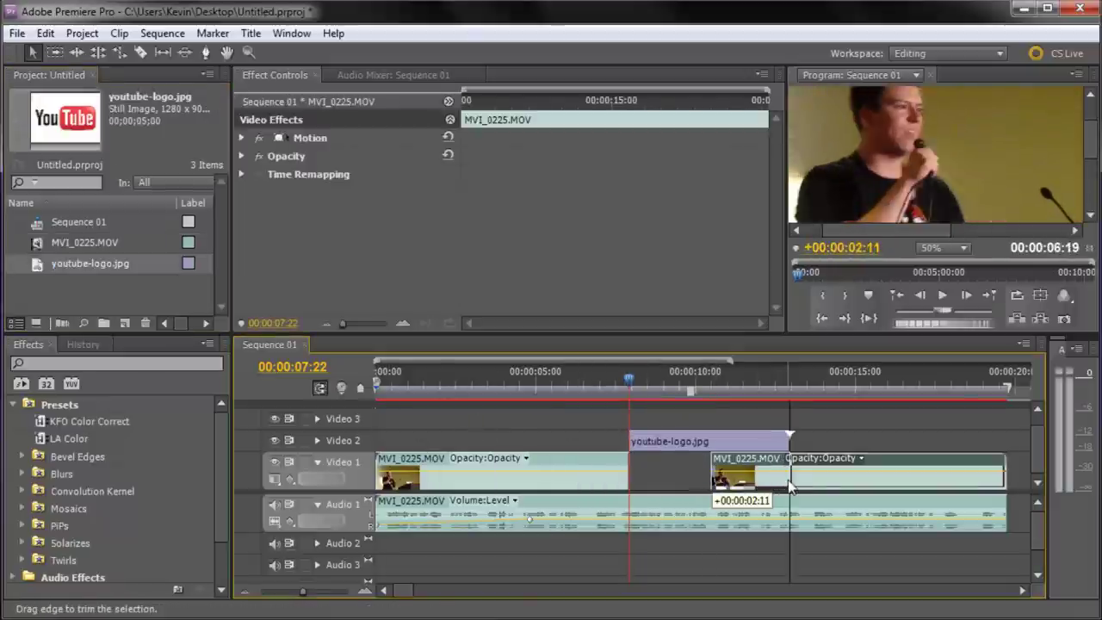
{"action": "left_click", "coordinate": [773, 442]}
{"action": "left_click_drag", "start_coordinate": [790, 438], "coordinate": [730, 441]}
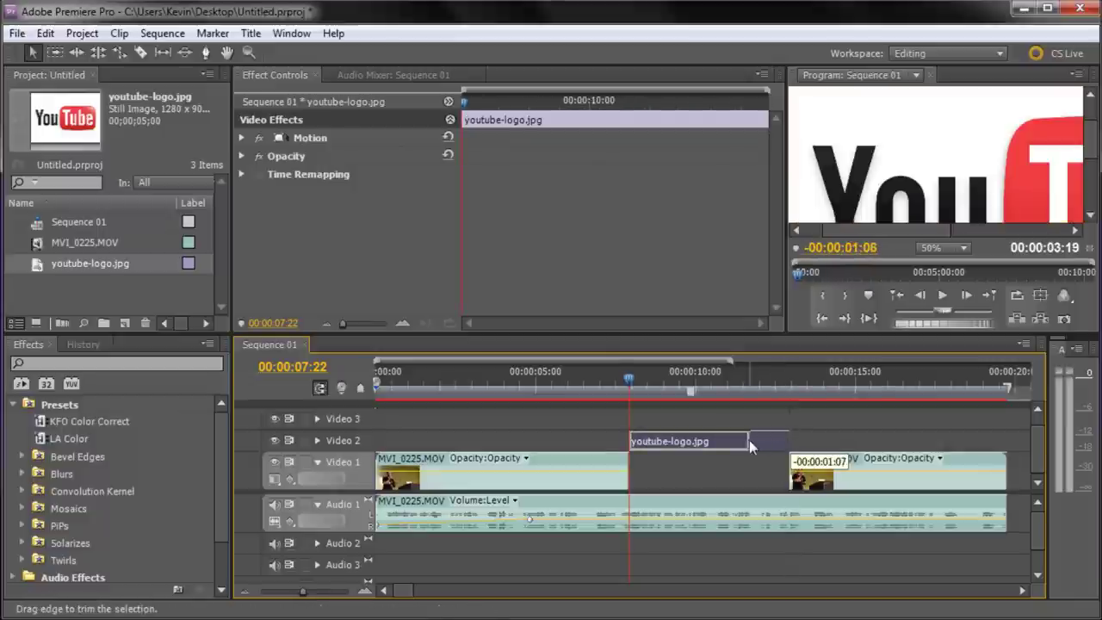
{"action": "left_click", "coordinate": [792, 483]}
{"action": "left_click_drag", "start_coordinate": [791, 482], "coordinate": [732, 483]}
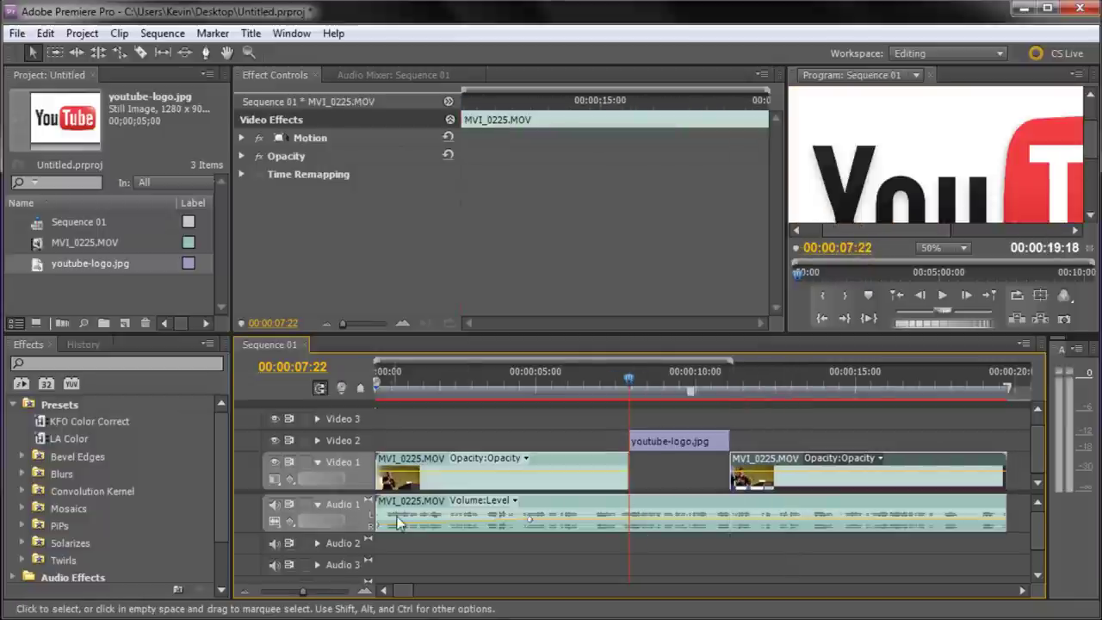
Play from about five seconds to preview the logo cut-in, stopping at 00:00:08:14
{"action": "mouse_move", "coordinate": [625, 387]}
{"action": "left_mouse_down"}
{"action": "mouse_move", "coordinate": [550, 385]}
{"action": "mouse_move", "coordinate": [560, 387]}
{"action": "left_mouse_up"}
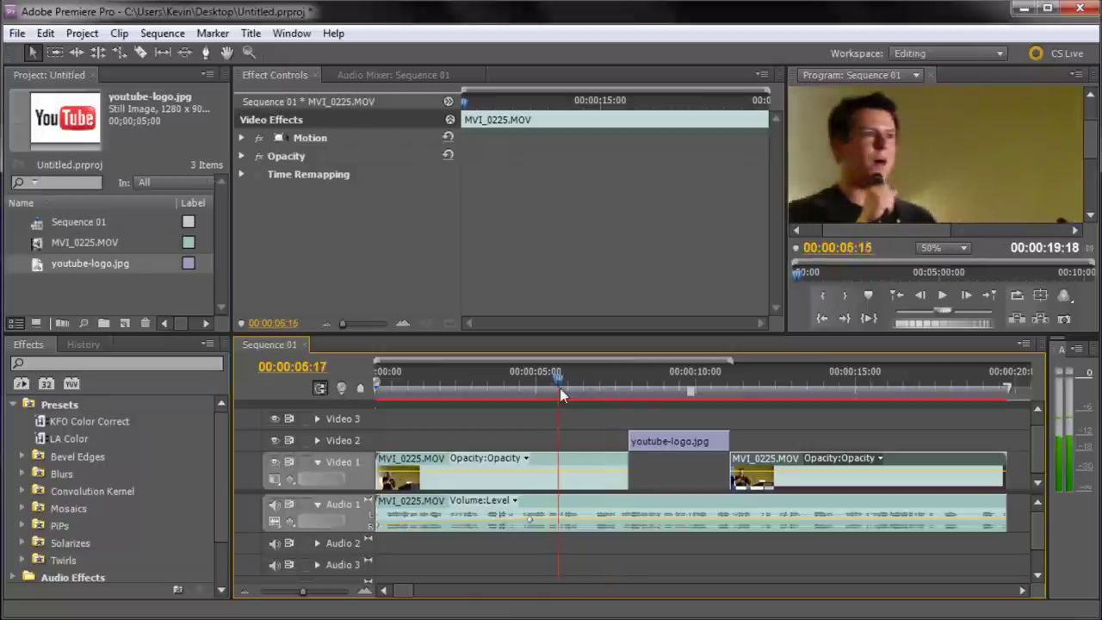
{"action": "left_click", "coordinate": [943, 295]}
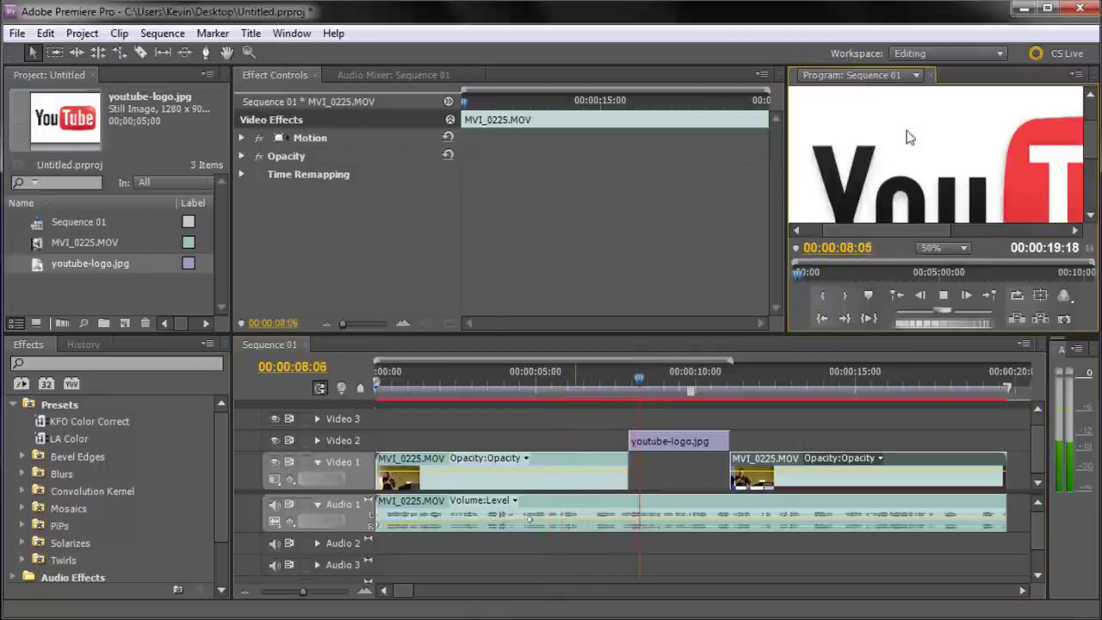
{"action": "left_click", "coordinate": [943, 295]}
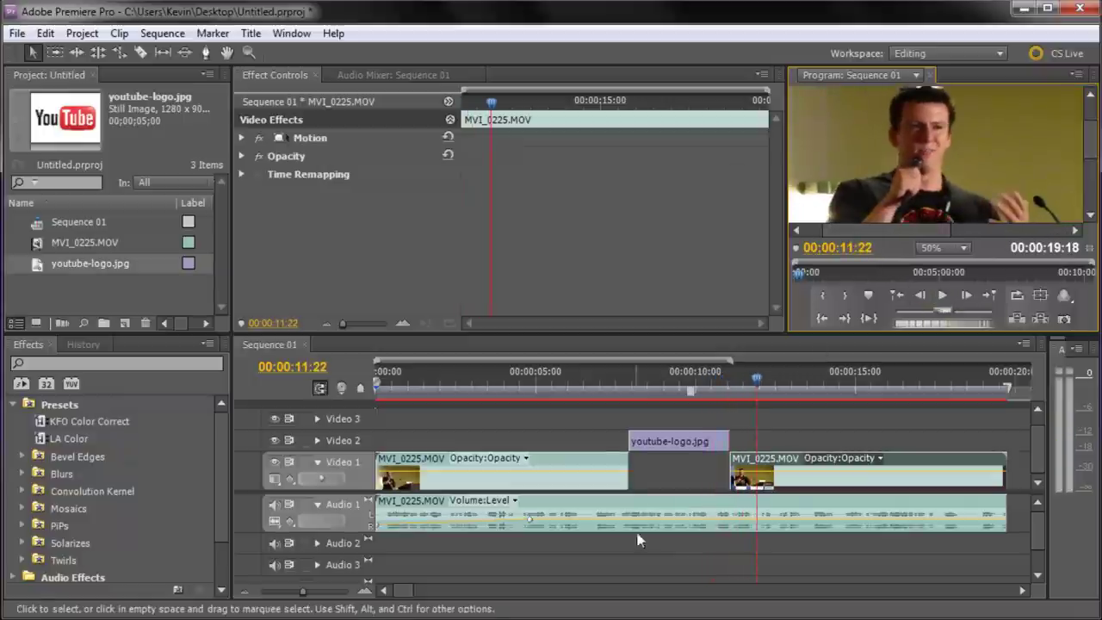
{"action": "left_click_drag", "start_coordinate": [742, 378], "coordinate": [652, 392]}
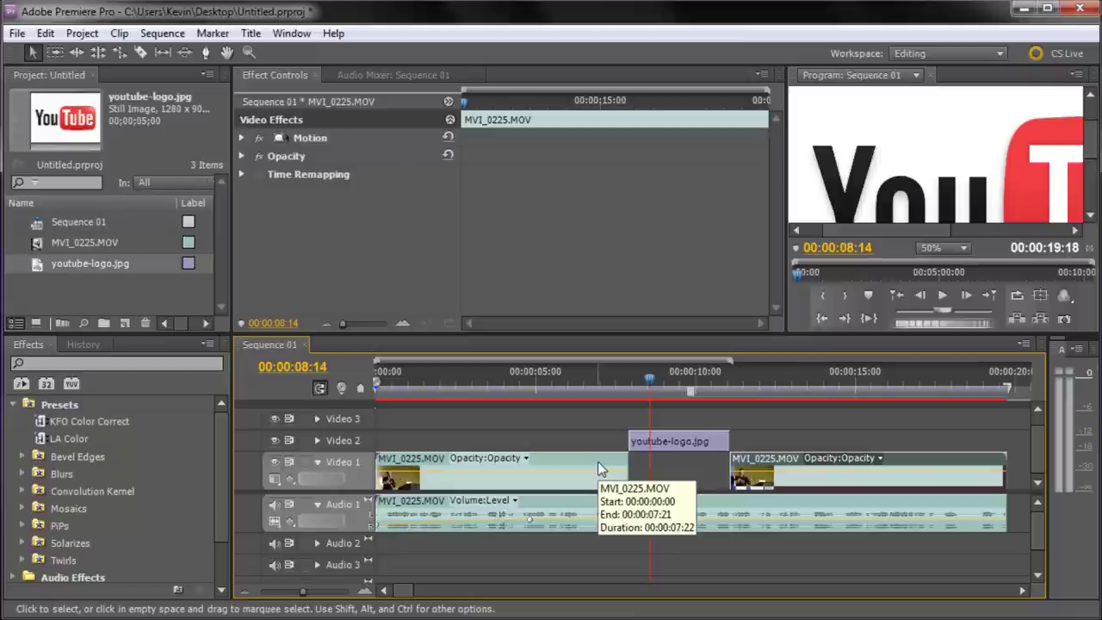
{"action": "left_click", "coordinate": [653, 443]}
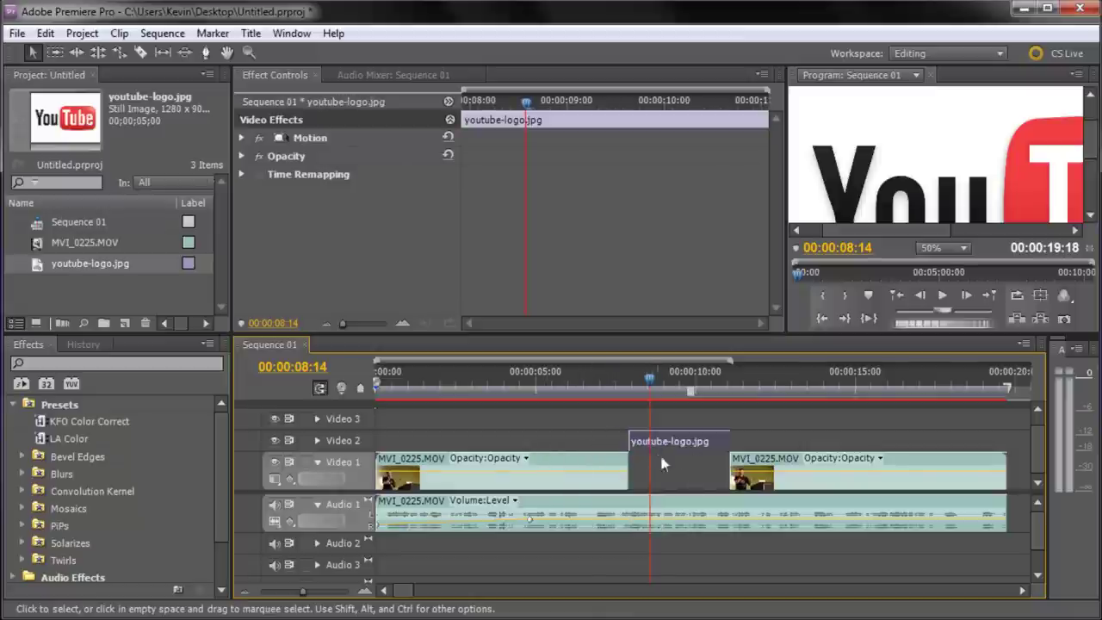
{"action": "left_click_drag", "start_coordinate": [656, 393], "coordinate": [639, 389]}
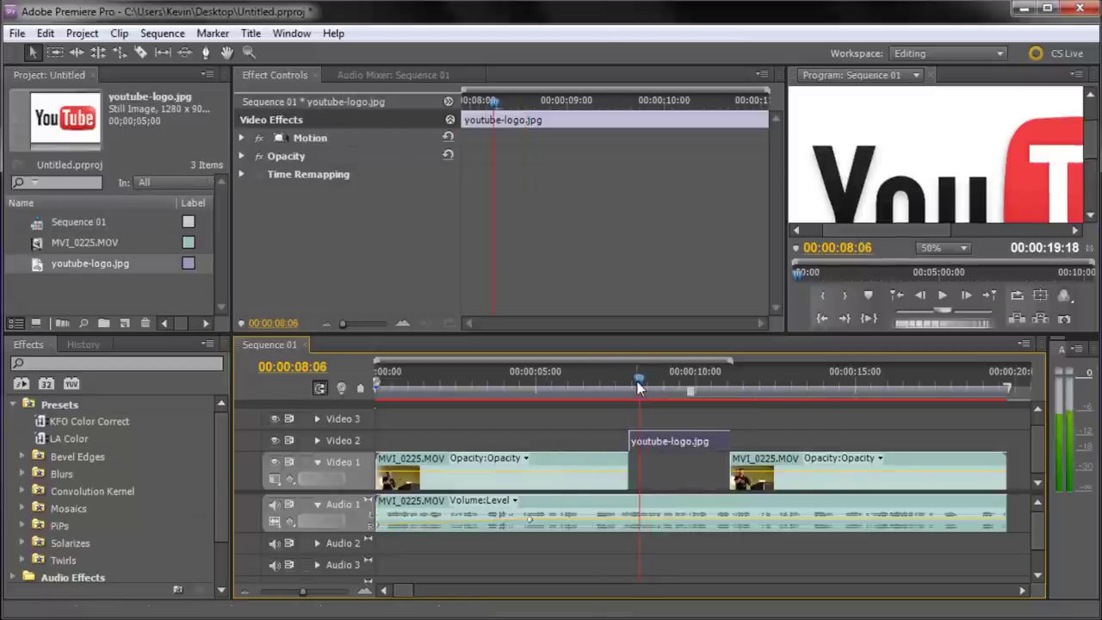